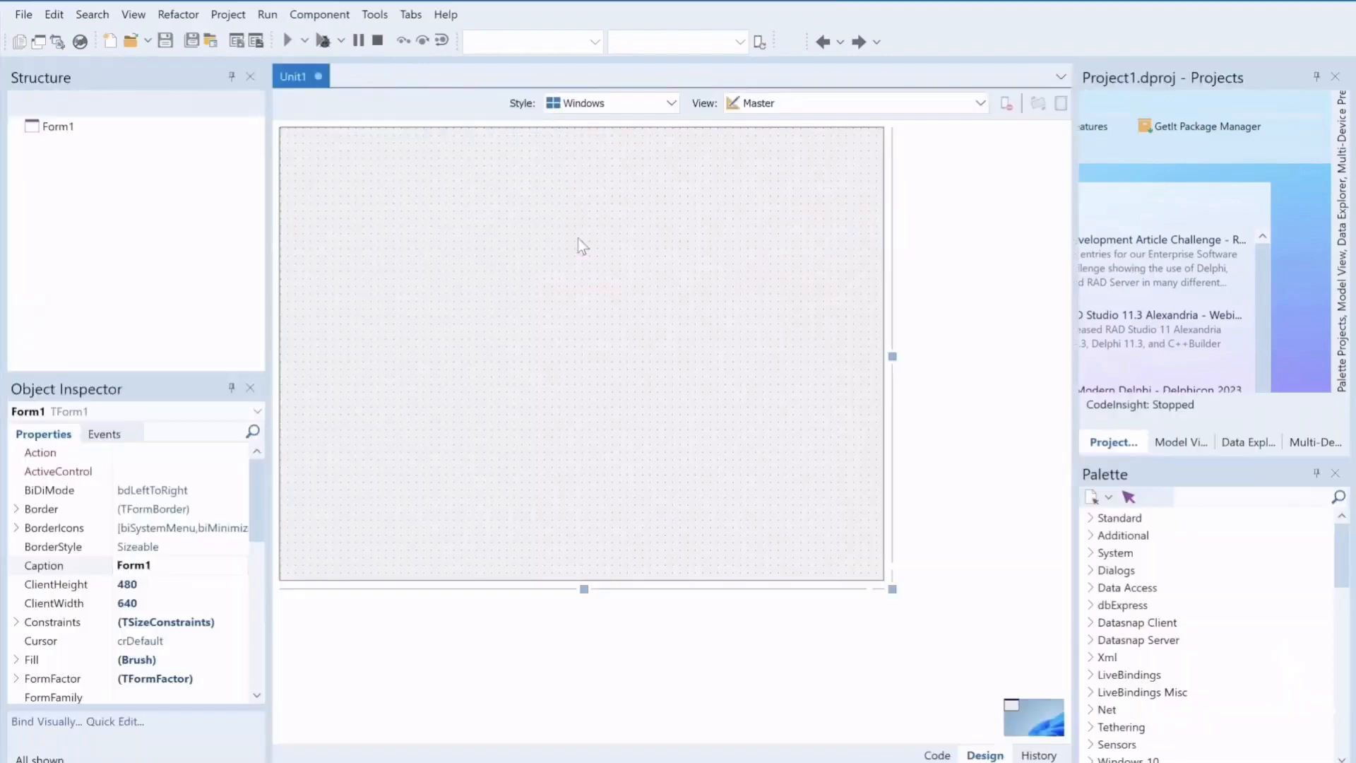
Open the project's icon options, target all configurations on all platforms, and start the Artwork Generator
left_click(228, 14)
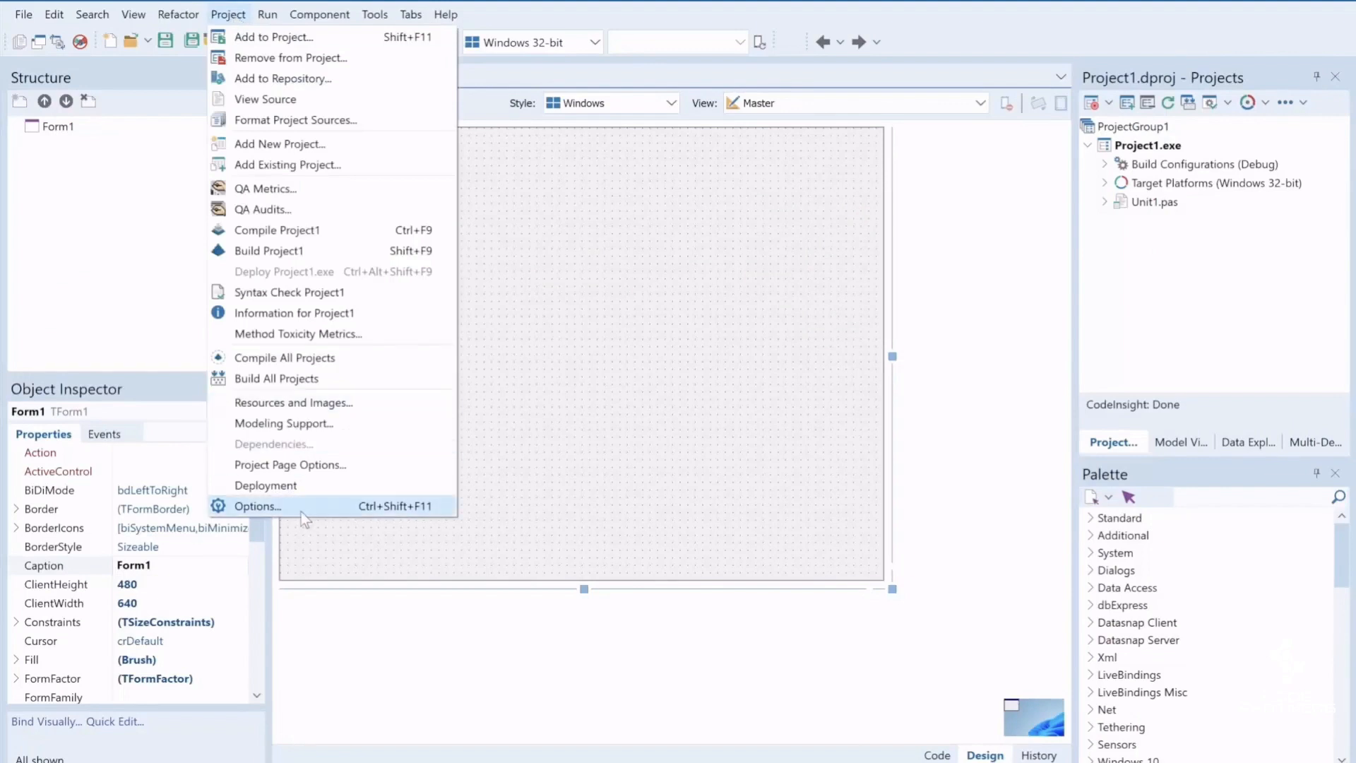
left_click(302, 510)
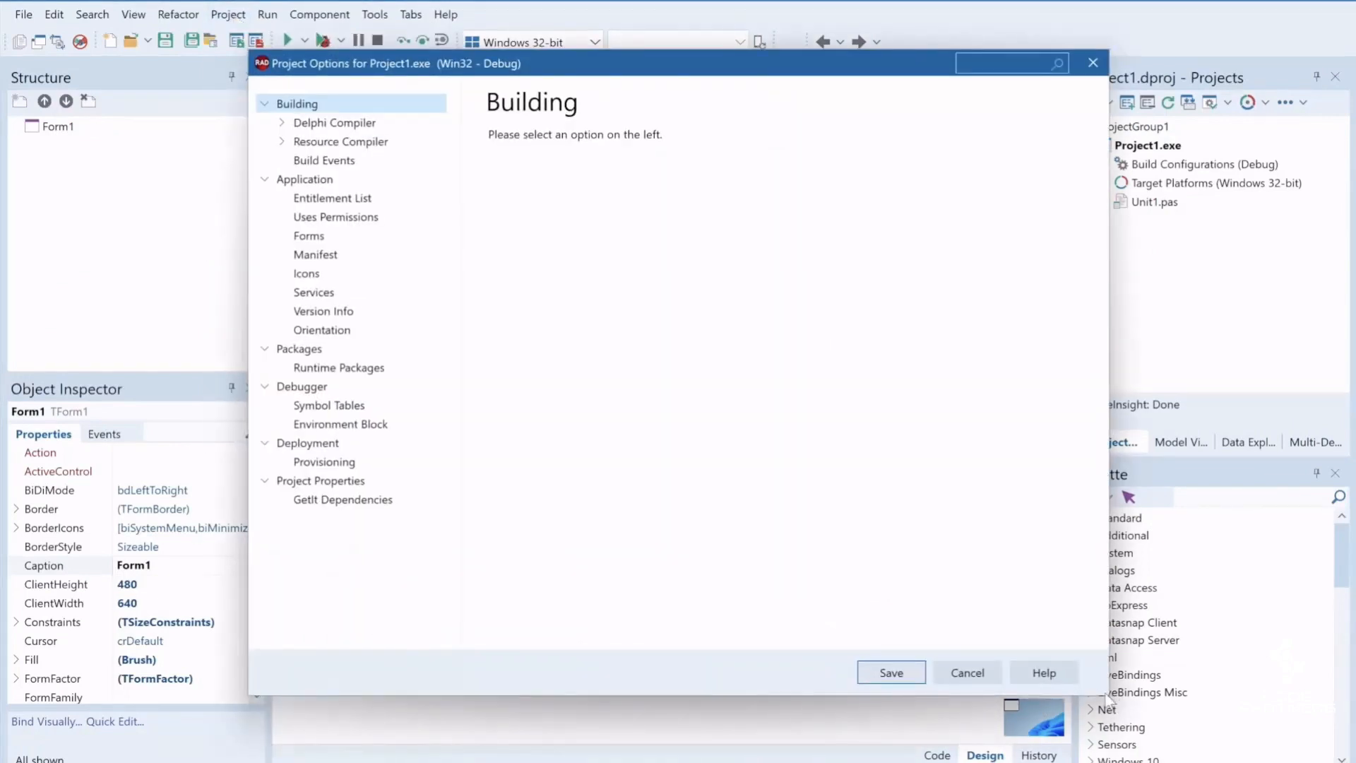
left_click(306, 273)
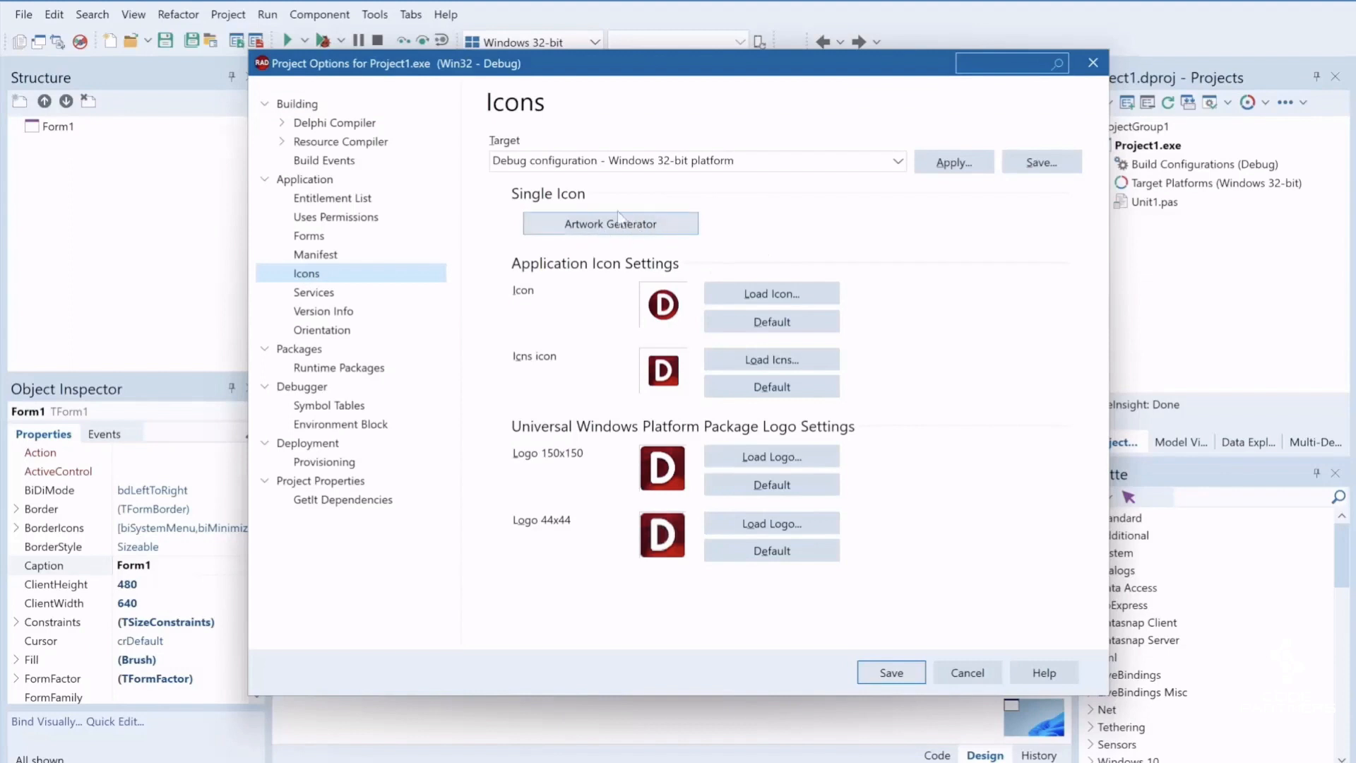
left_click(897, 163)
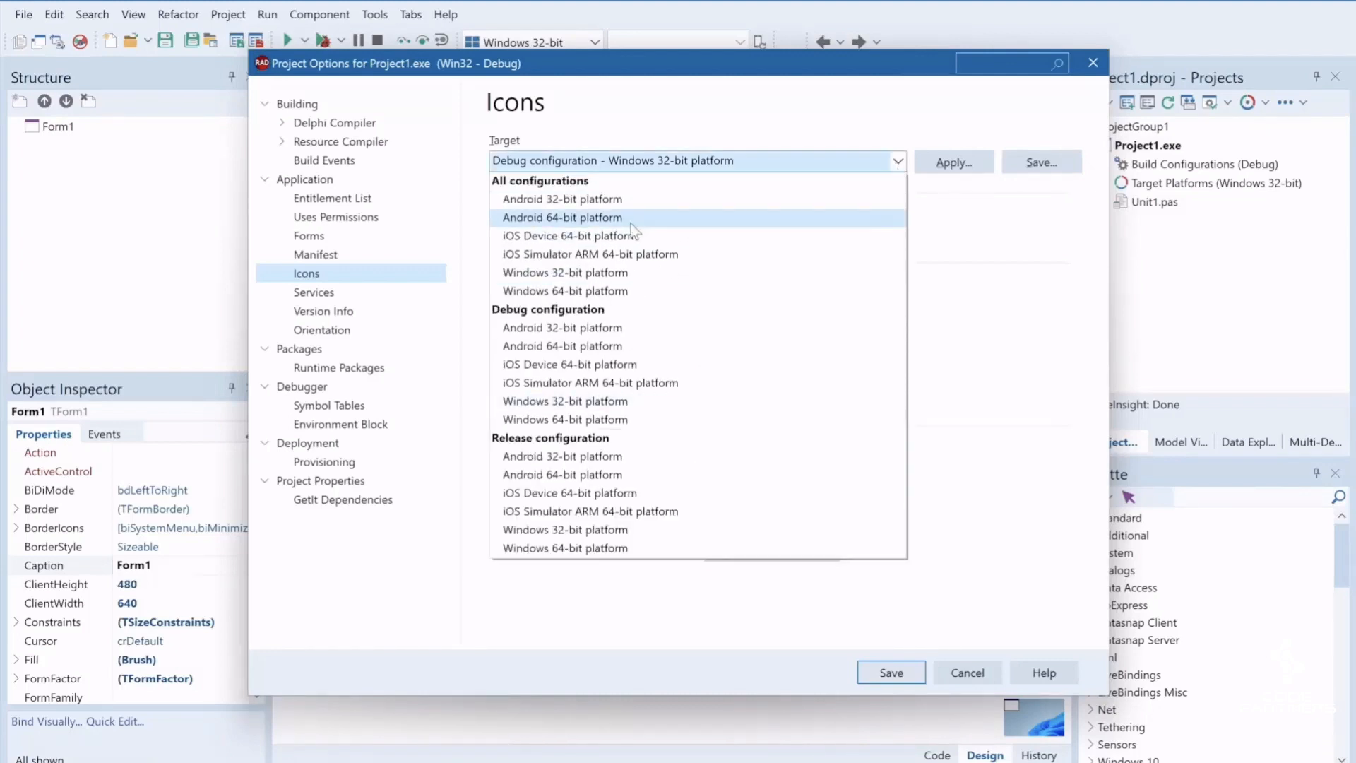
left_click(579, 182)
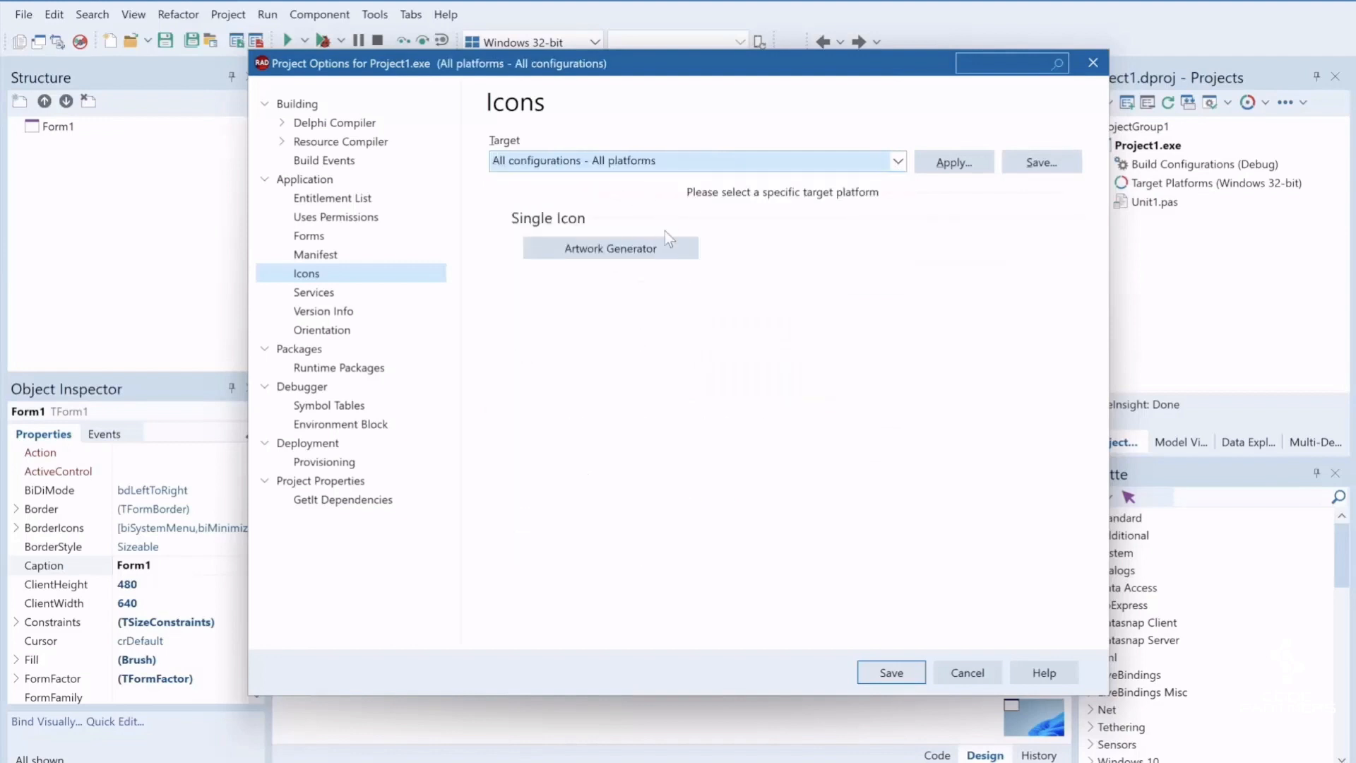
left_click(611, 250)
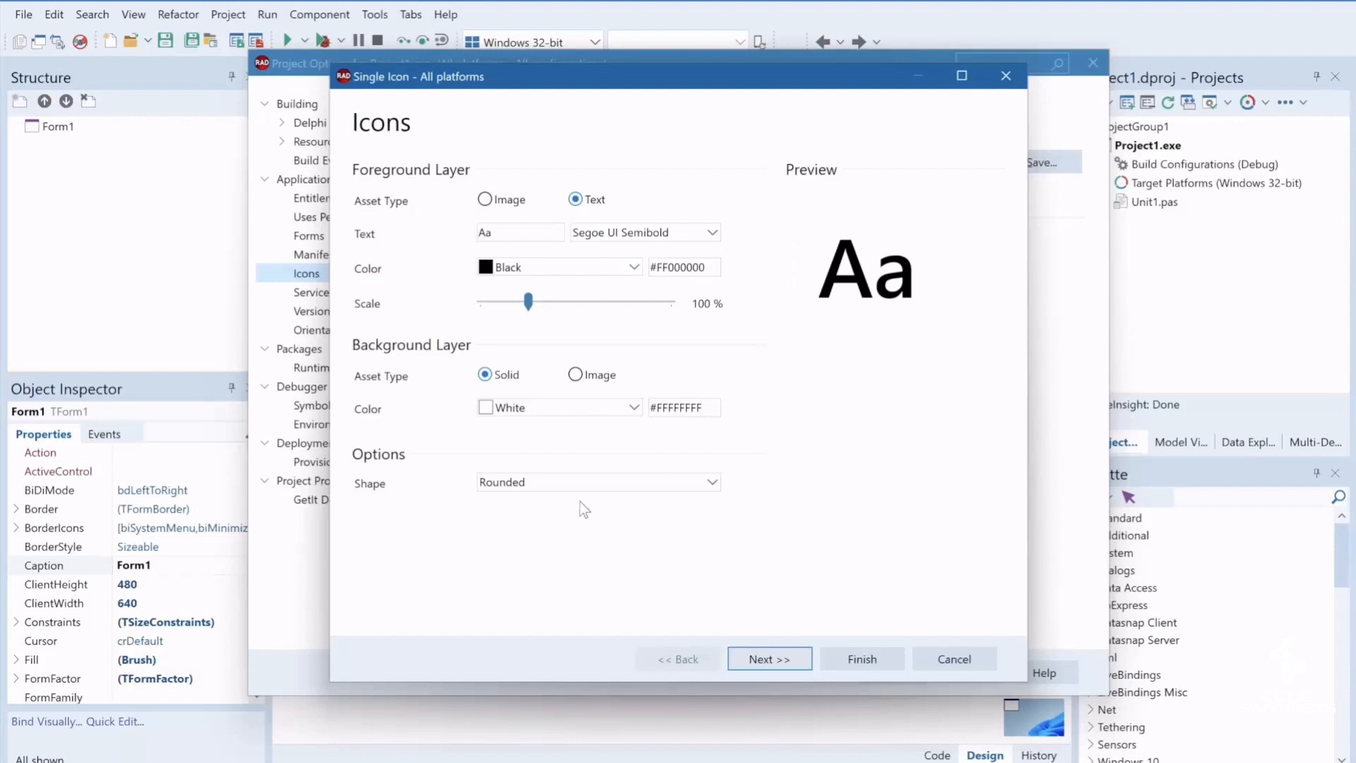
Use the watermelon image from the Downloads folder as the icon's foreground layer, with its scale at 100 %
left_click(485, 200)
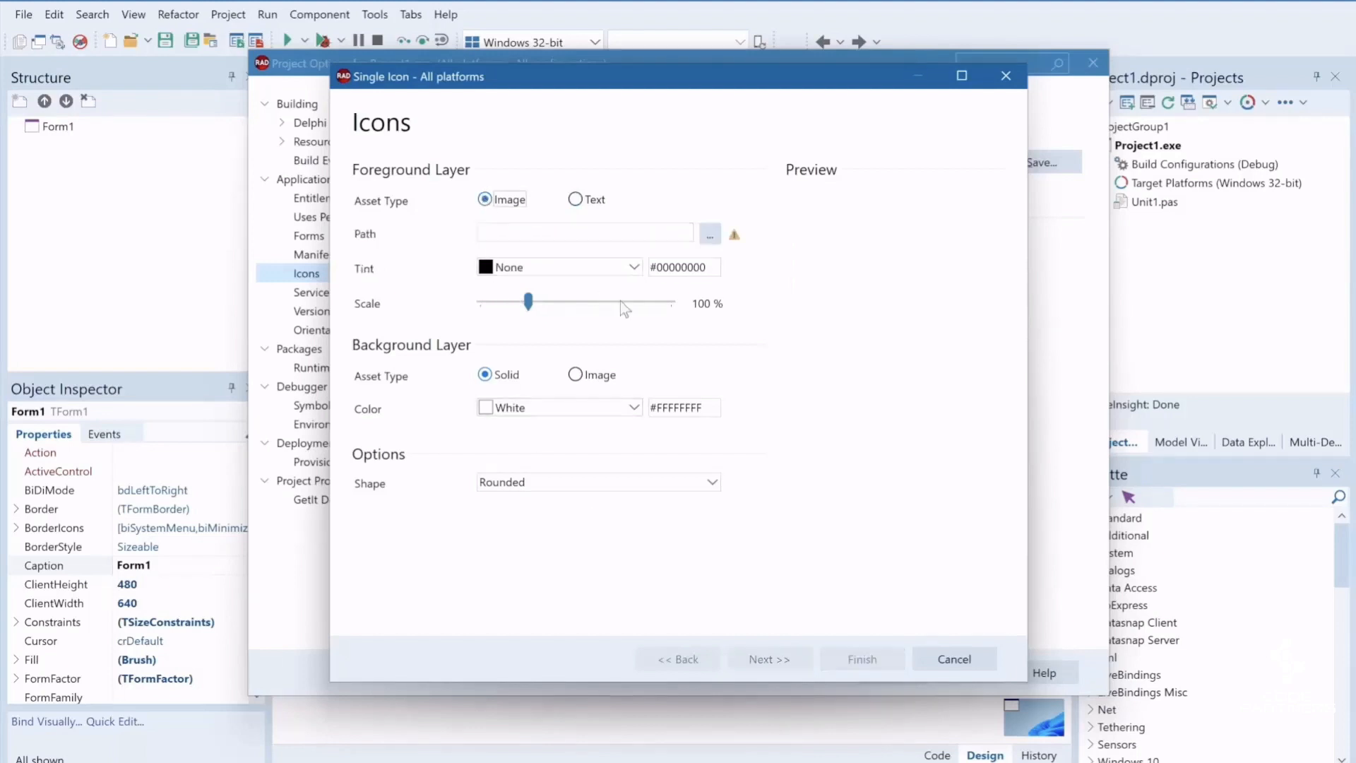
left_click(709, 234)
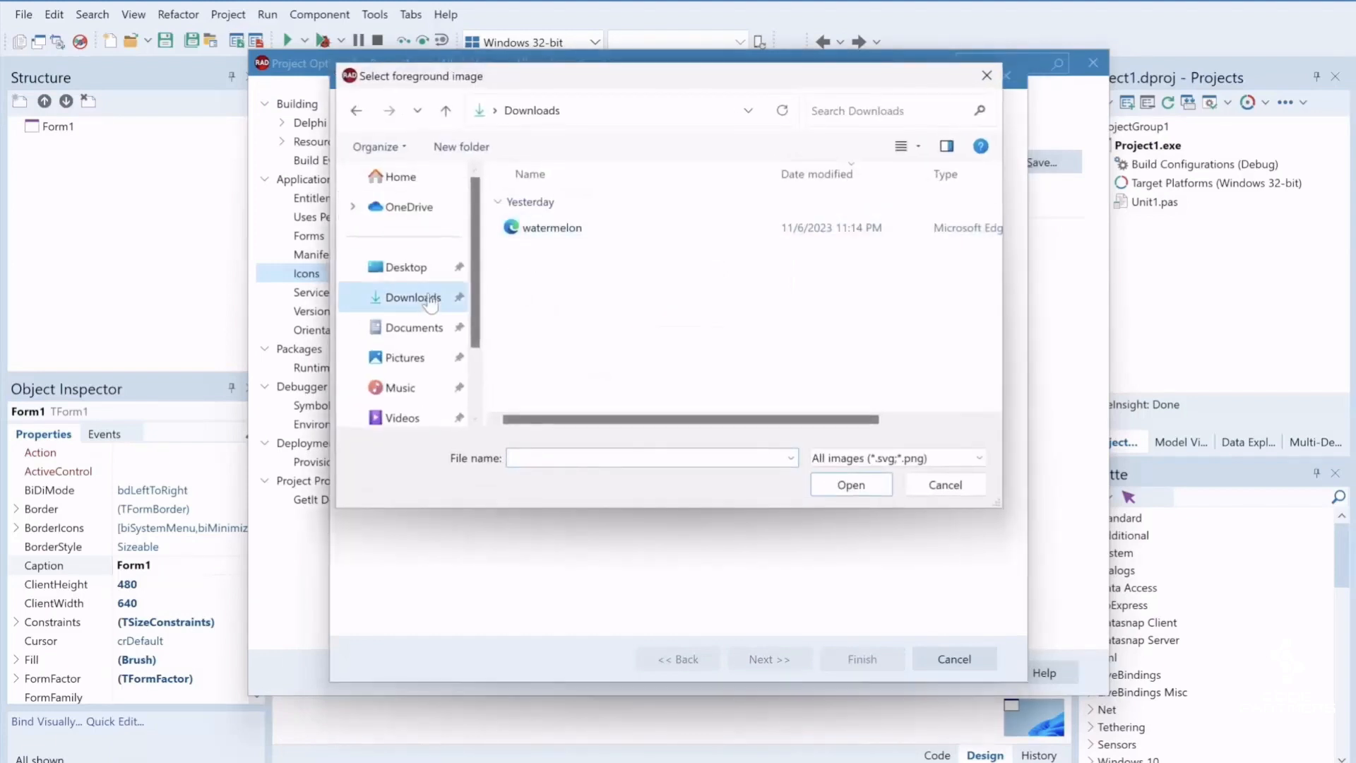
left_click(571, 228)
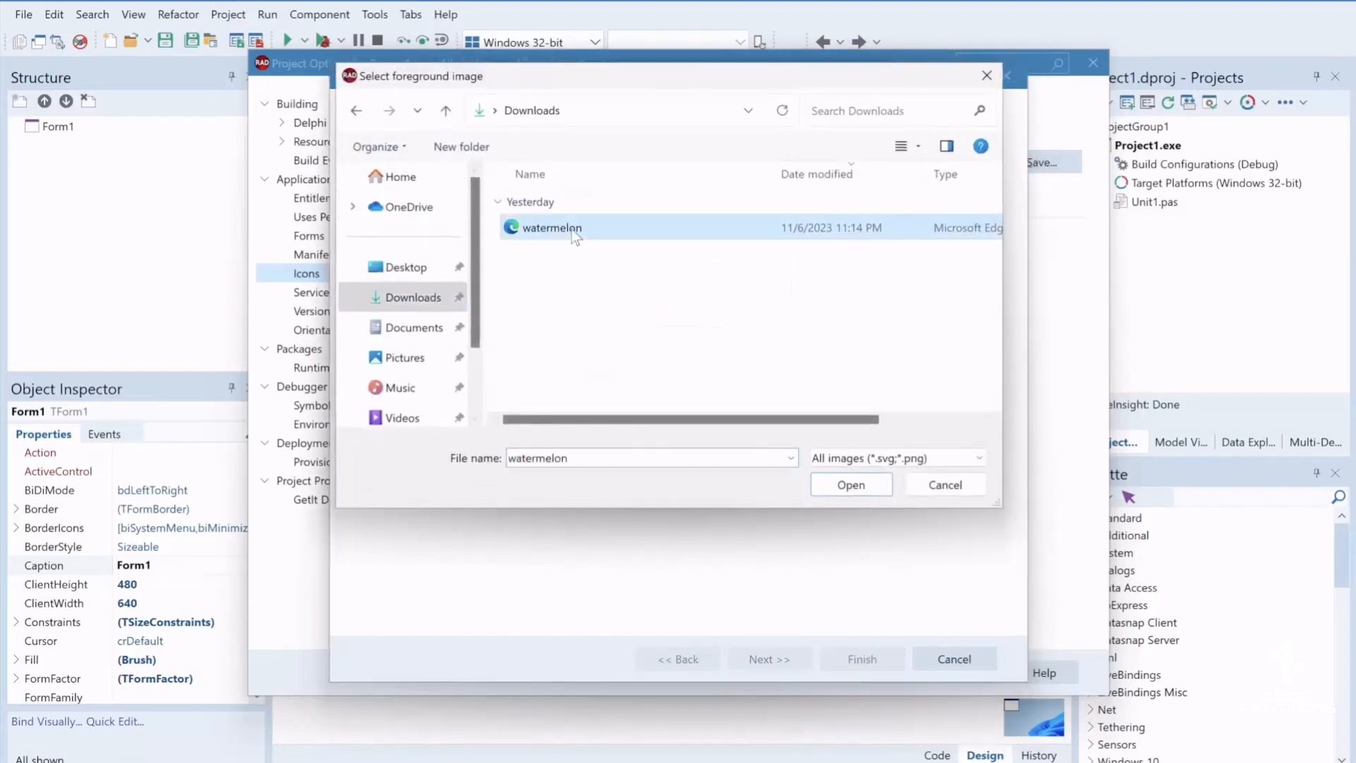
left_click(850, 486)
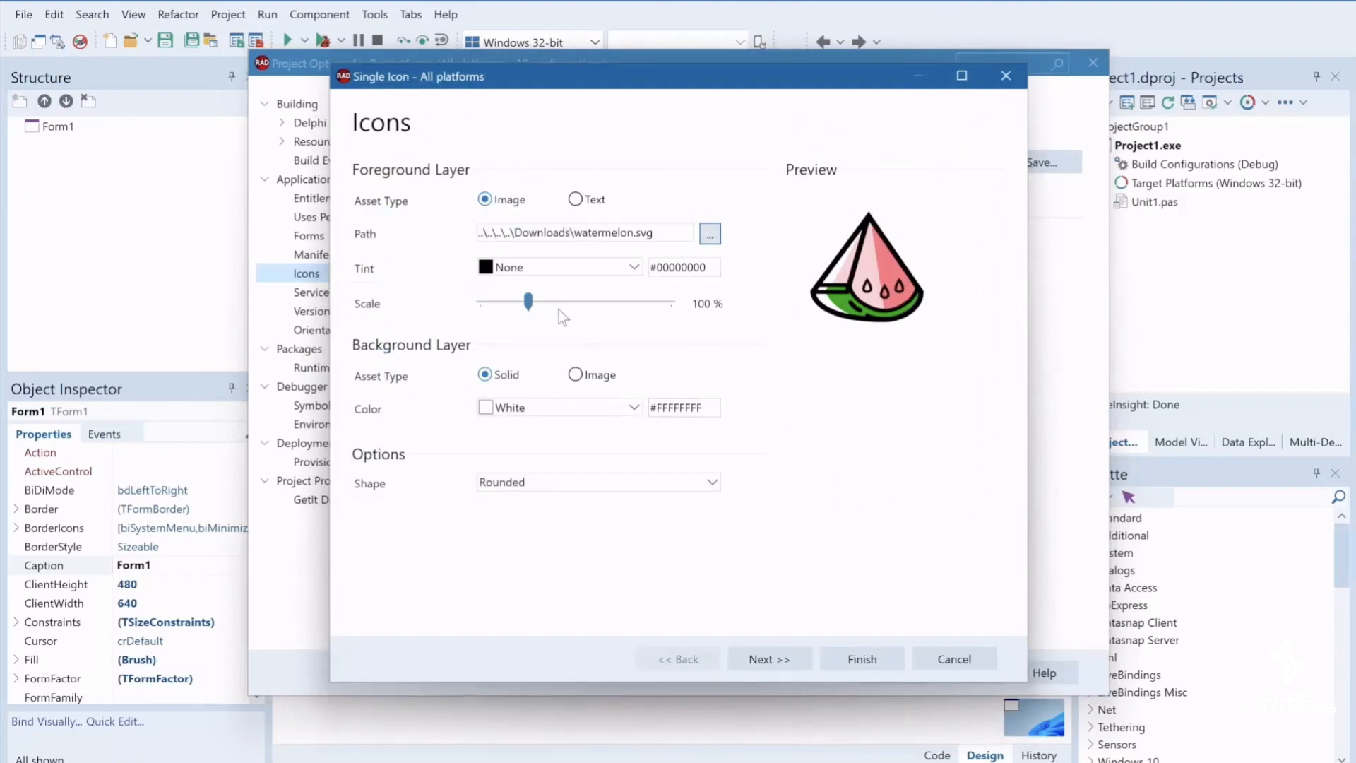
mouse_move(531, 309)
left_mouse_down()
mouse_move(657, 310)
mouse_move(516, 316)
mouse_move(531, 319)
left_mouse_up()
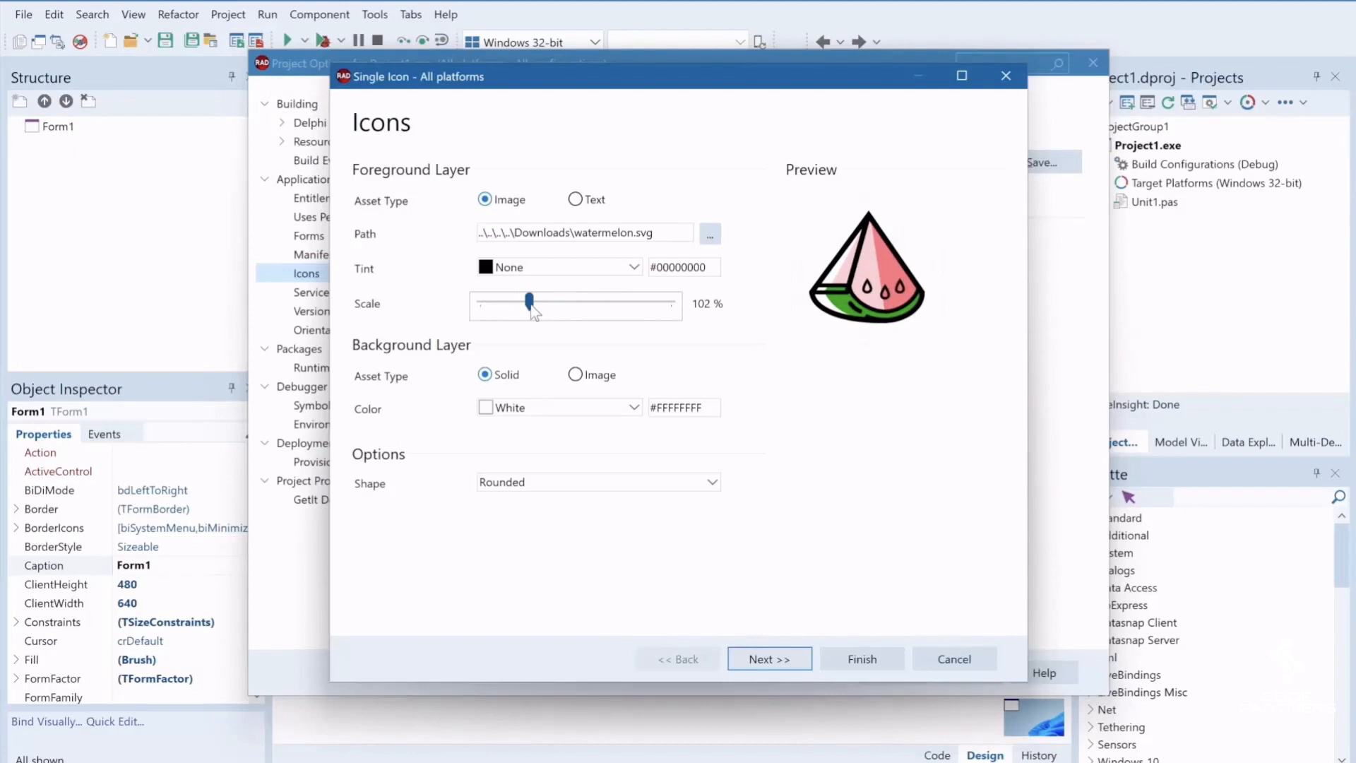
left_click_drag(531, 311, 528, 313)
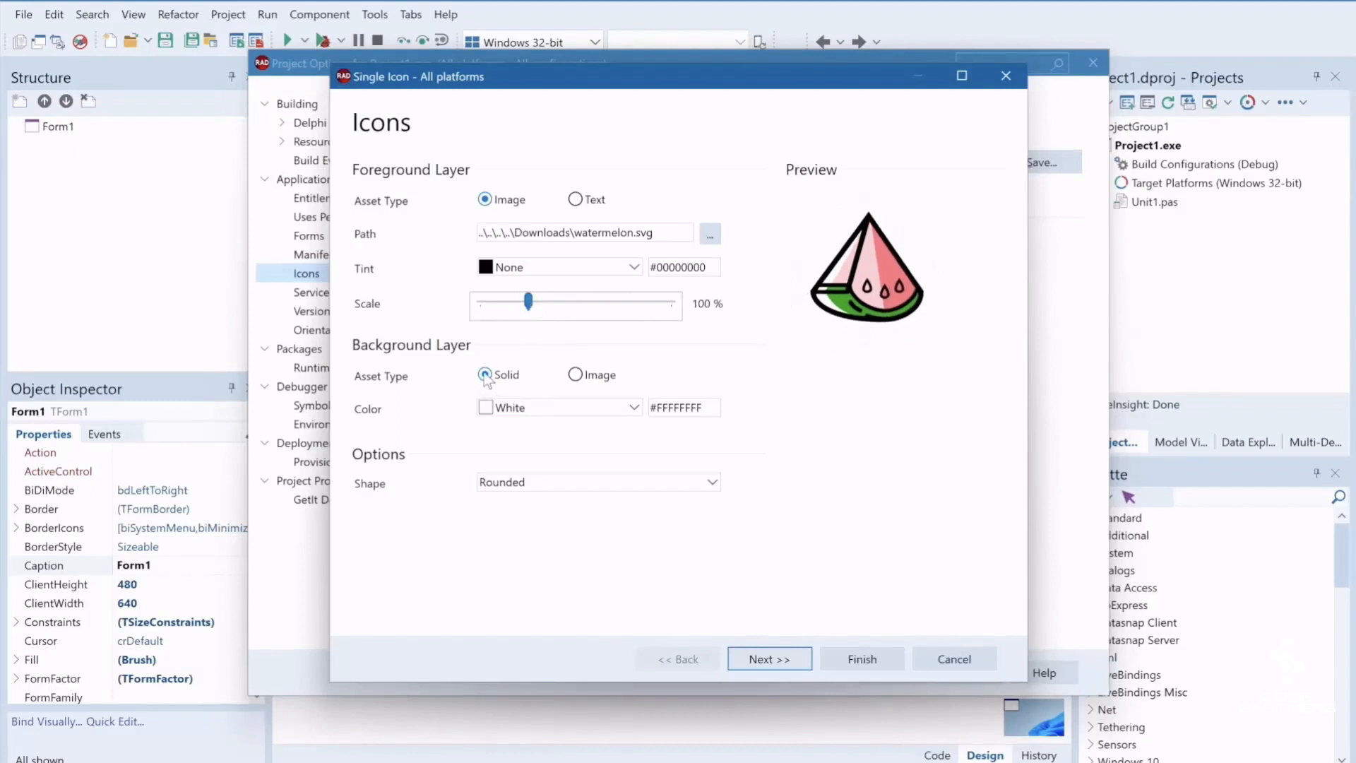
Give the icon's background layer a solid Sky Blue color
left_click(576, 375)
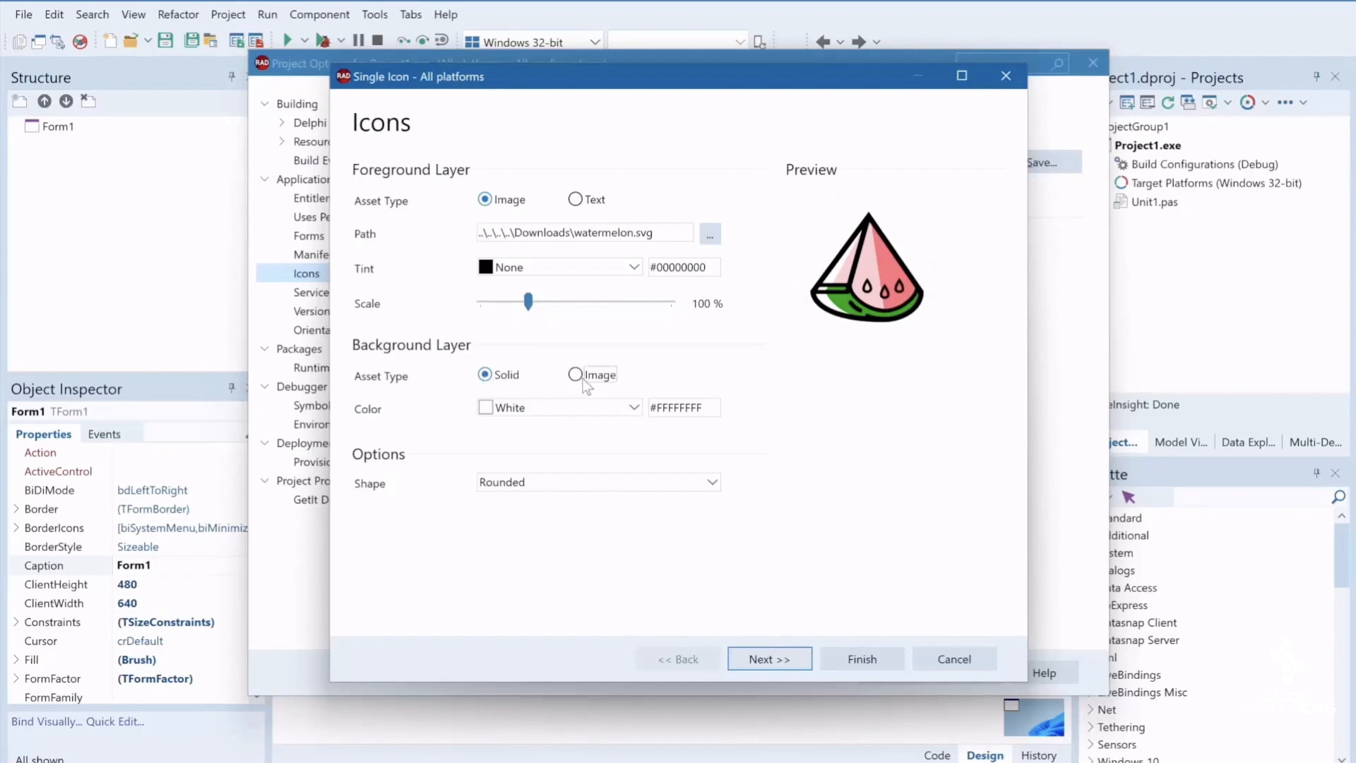
left_click(486, 376)
left_click(612, 408)
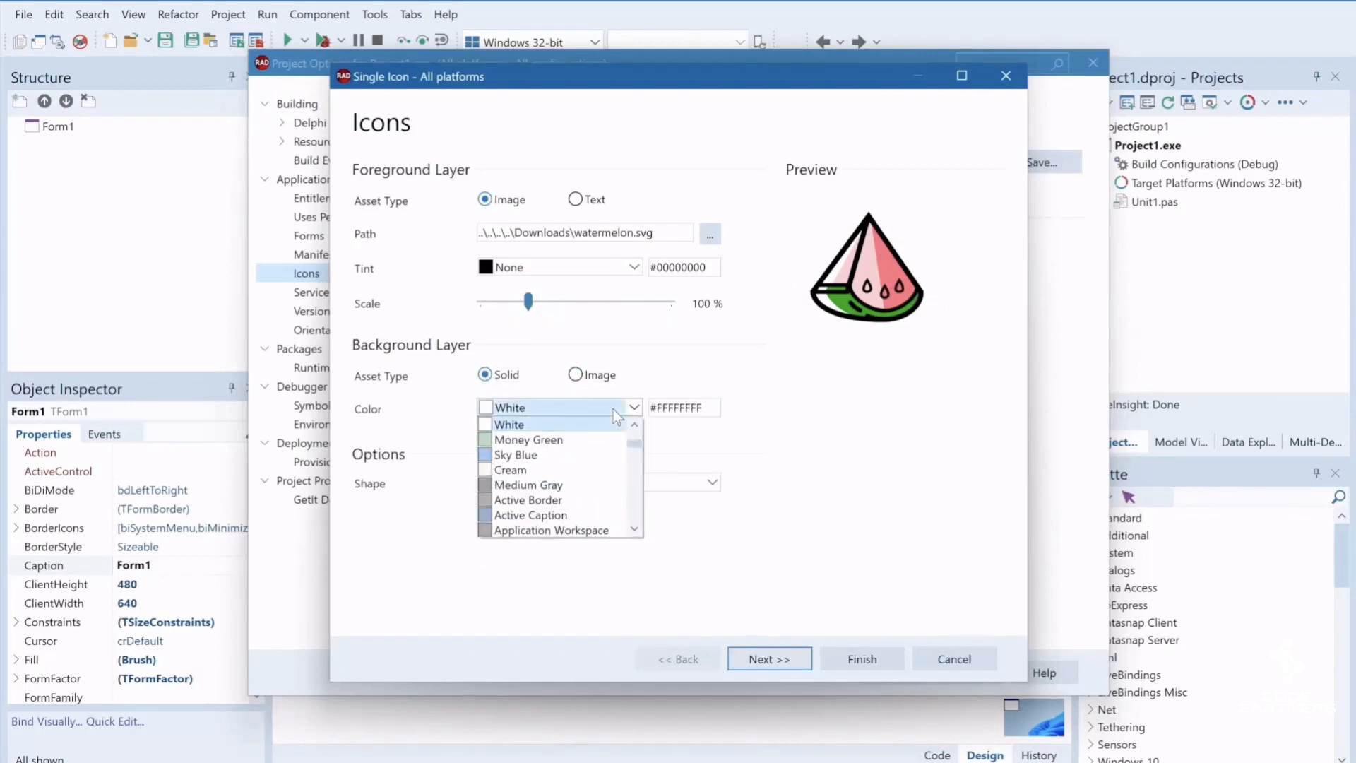
left_click(578, 456)
Try Active Caption as the icon's background color, look through the other colors, and return to Sky Blue
left_click(630, 410)
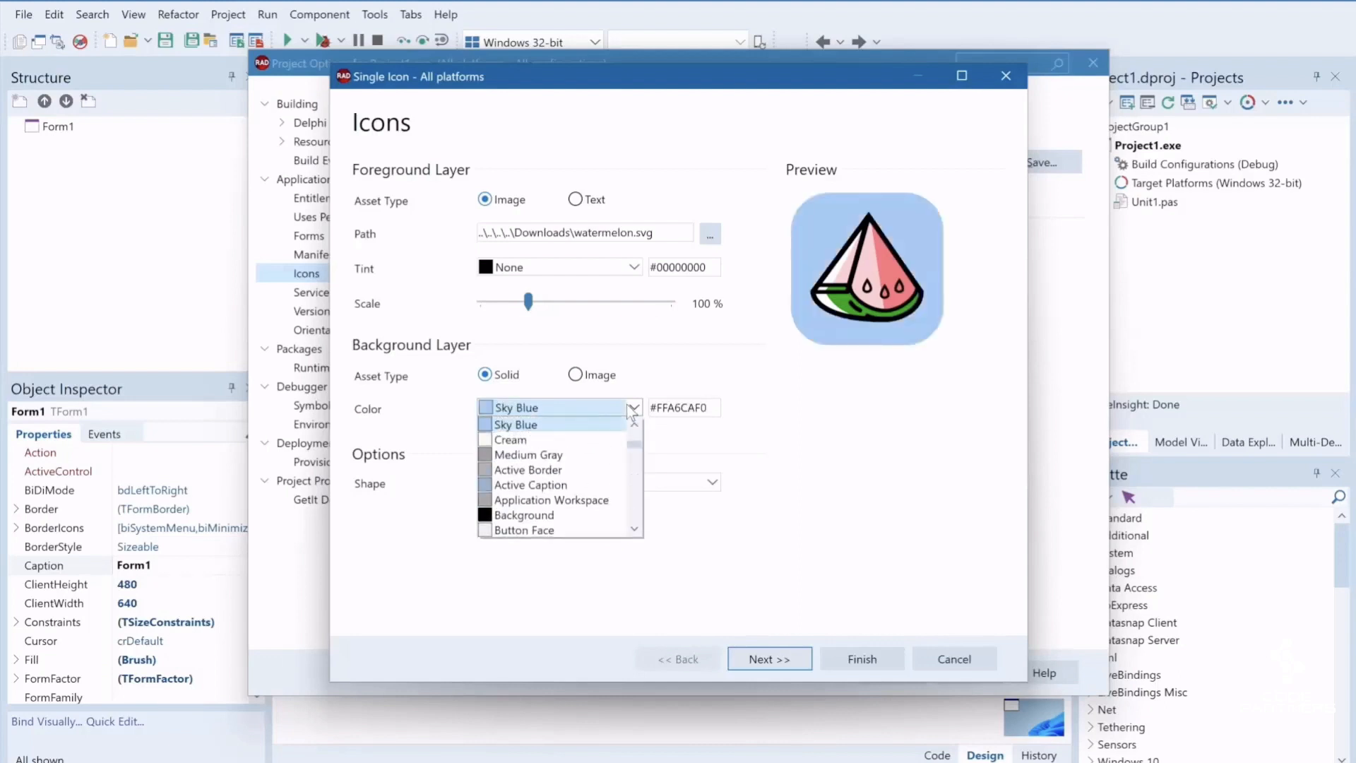
left_click(591, 485)
left_click(630, 408)
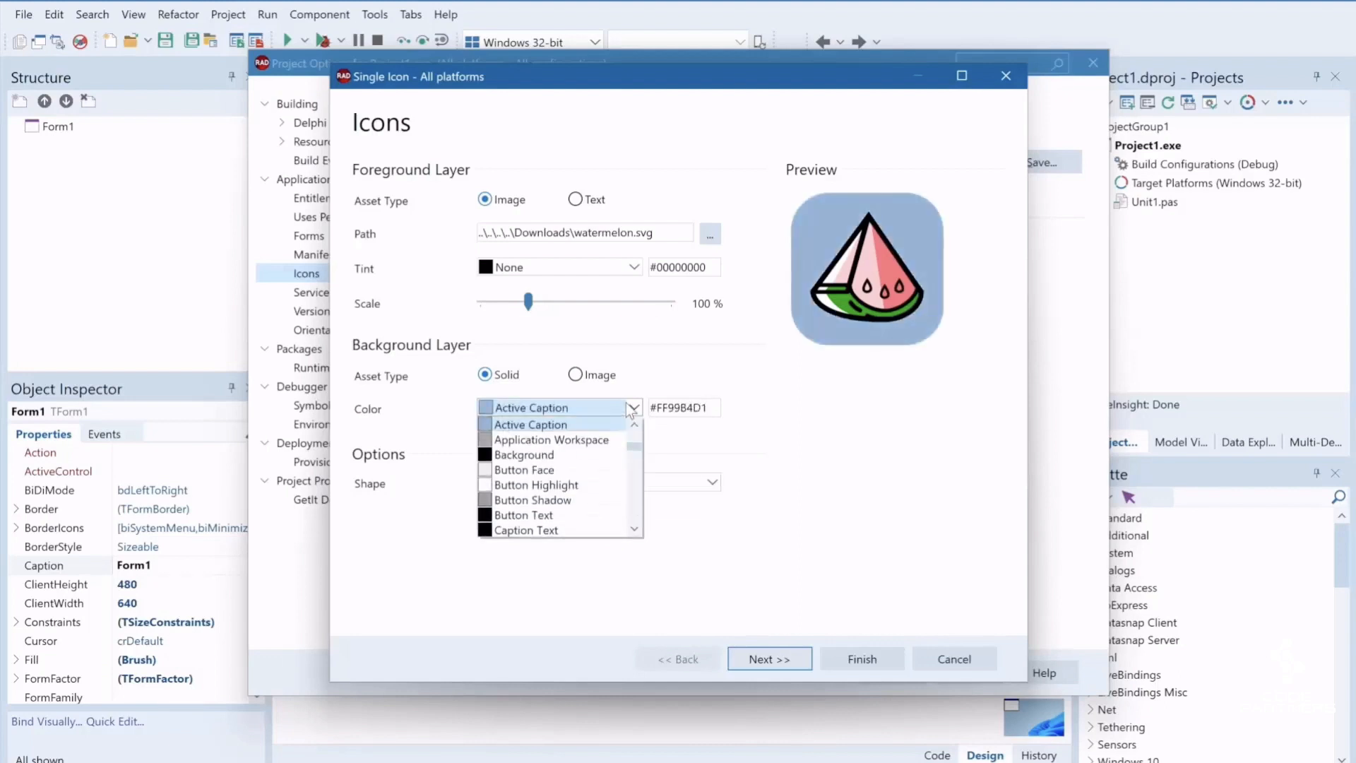
scroll(579, 463, "up", 1)
scroll(579, 463, "down", 1)
scroll(579, 464, "down", 3)
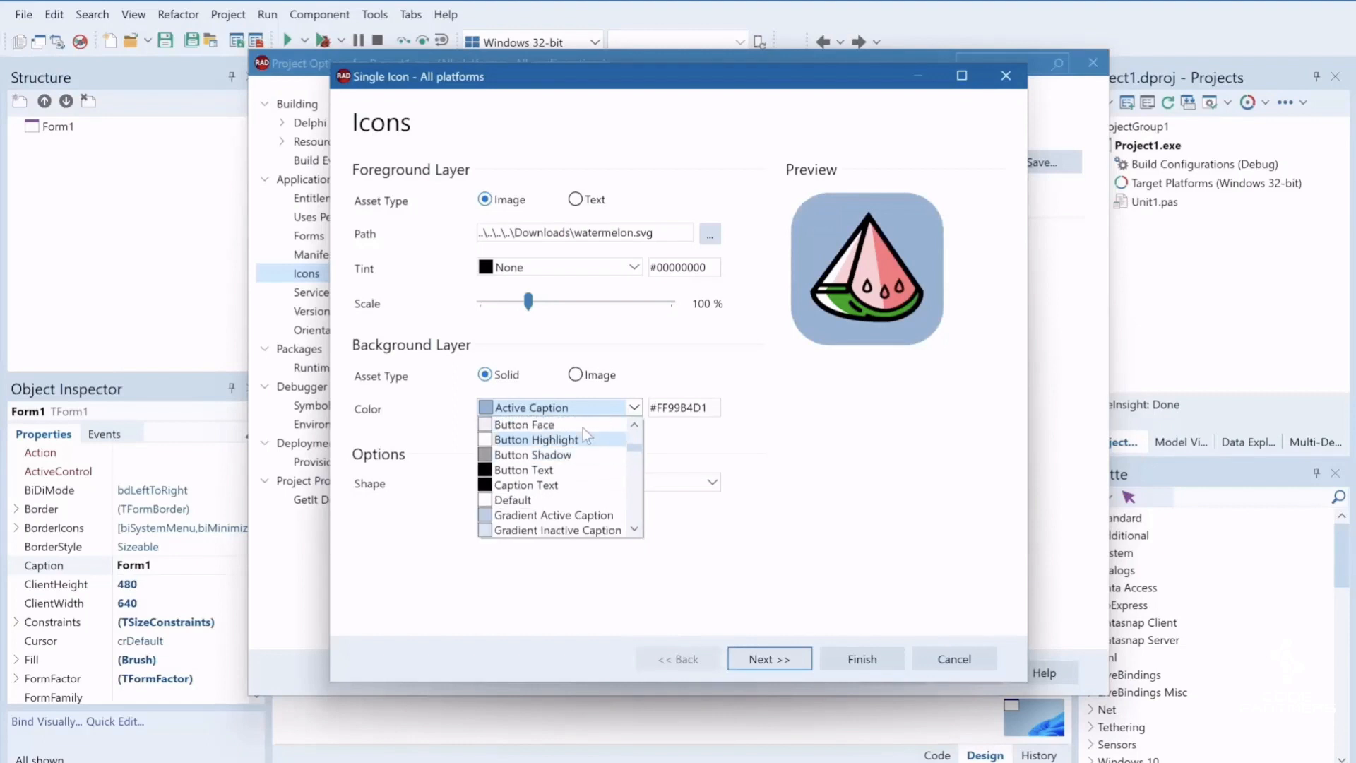
left_click(579, 408)
left_click(579, 408)
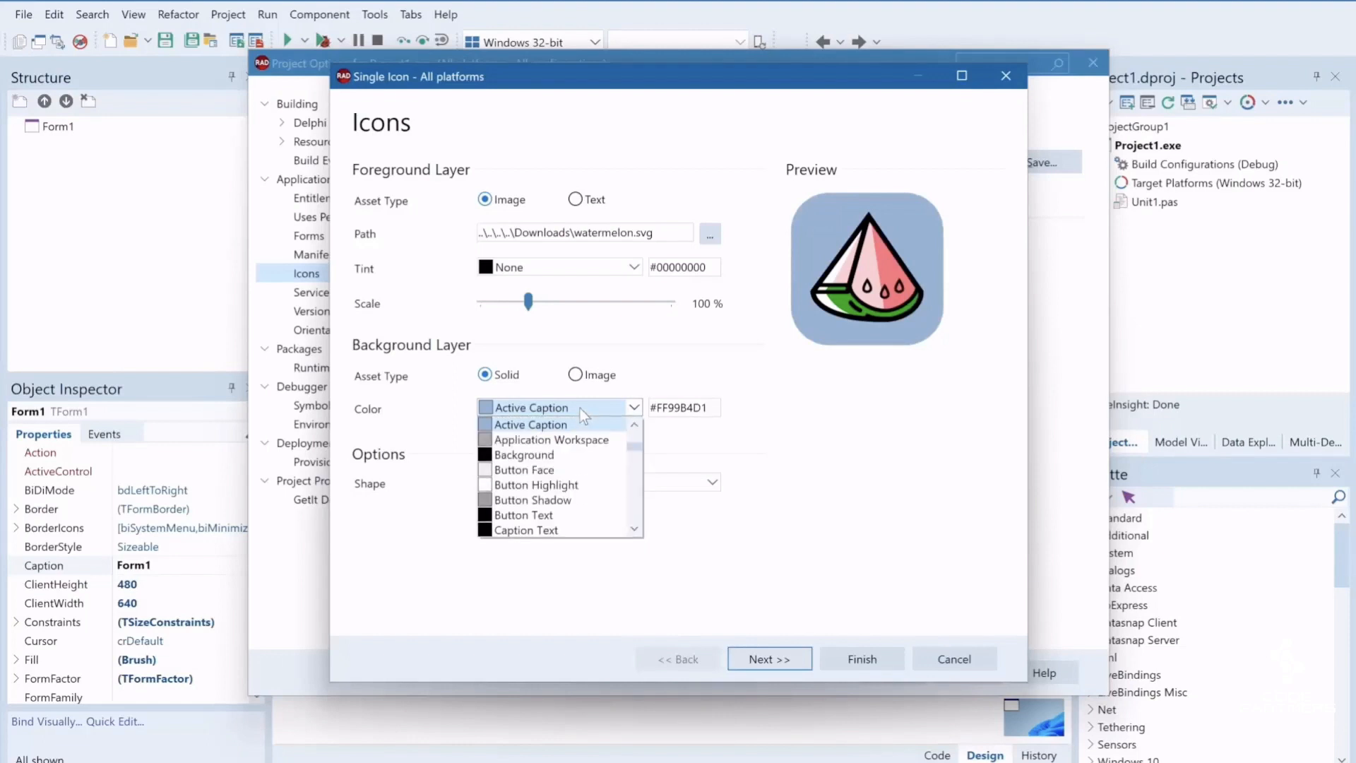
scroll(579, 408, "up", 4)
left_click(541, 425)
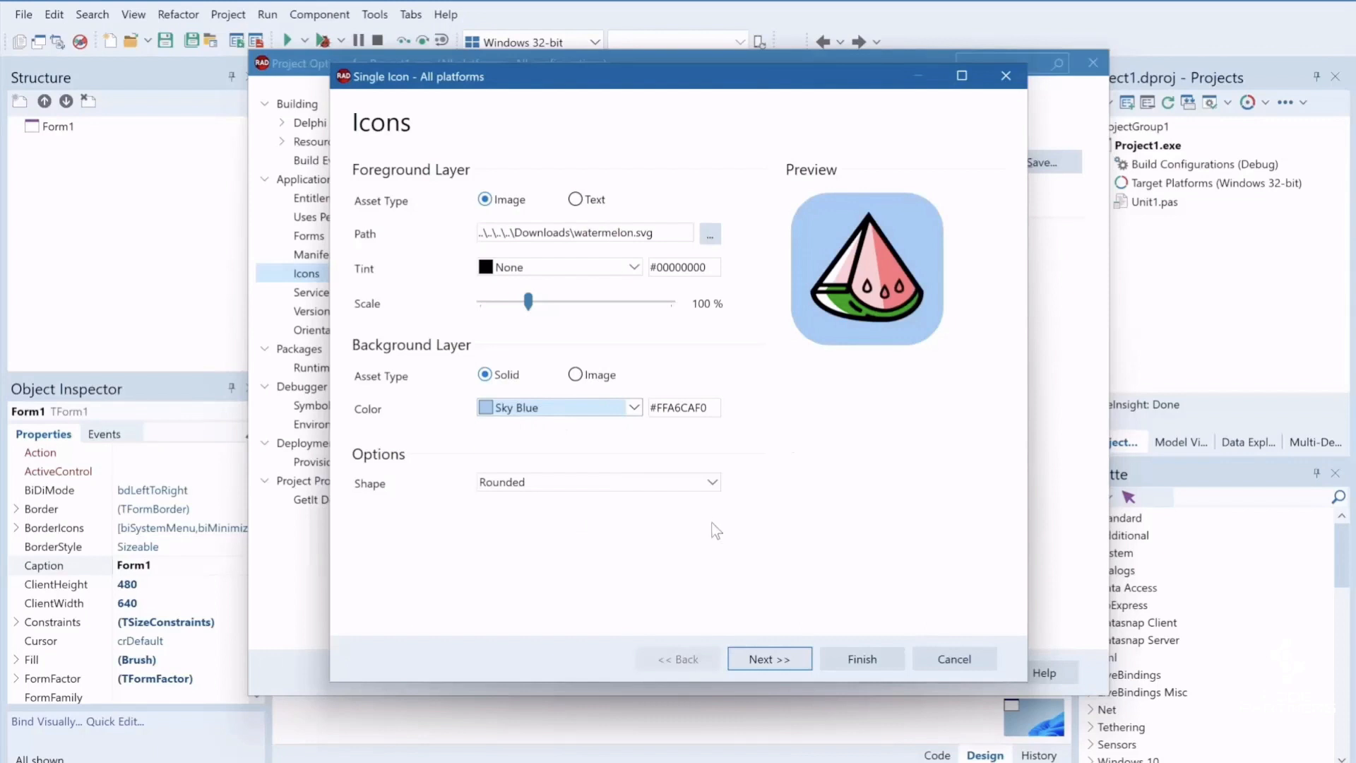
Try the Rectangle and Slightly Rounded shapes for the icon and return to Rounded
left_click(713, 486)
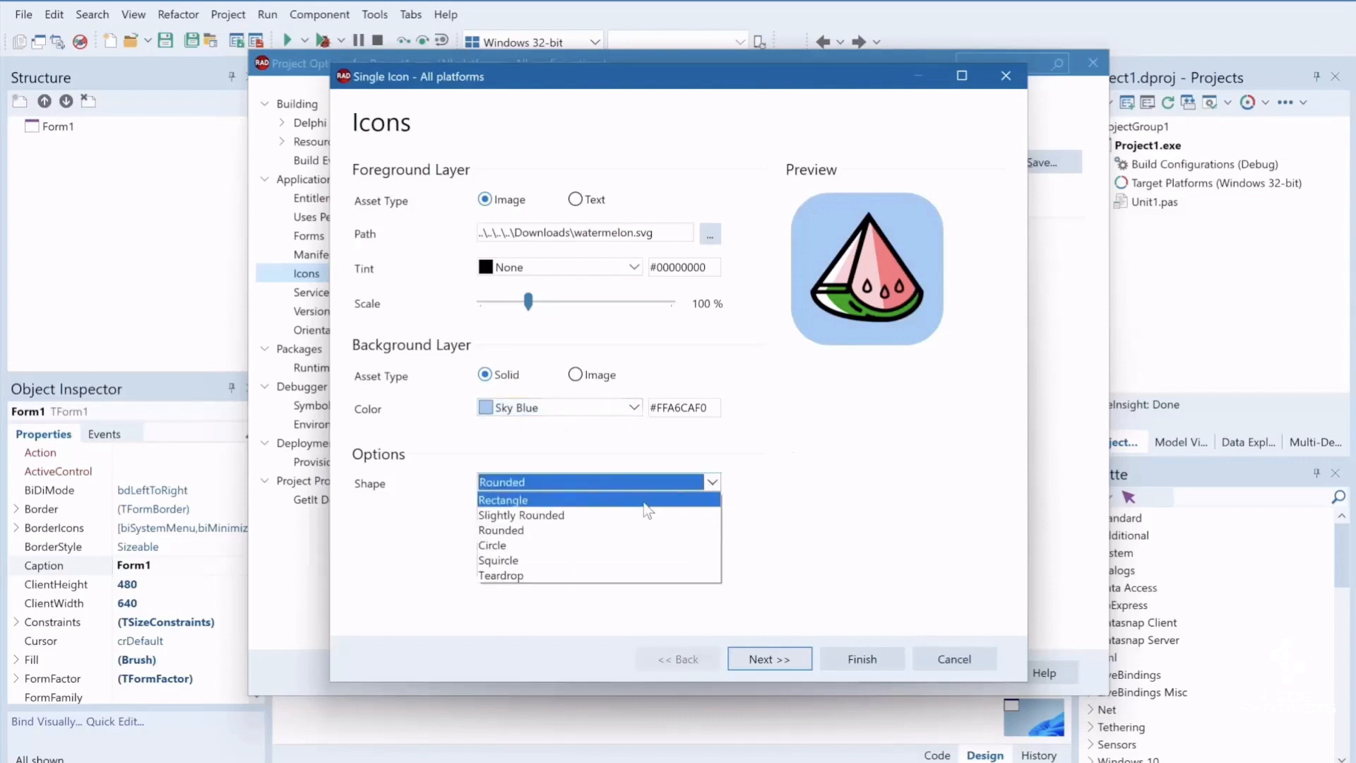
left_click(643, 499)
left_click(688, 485)
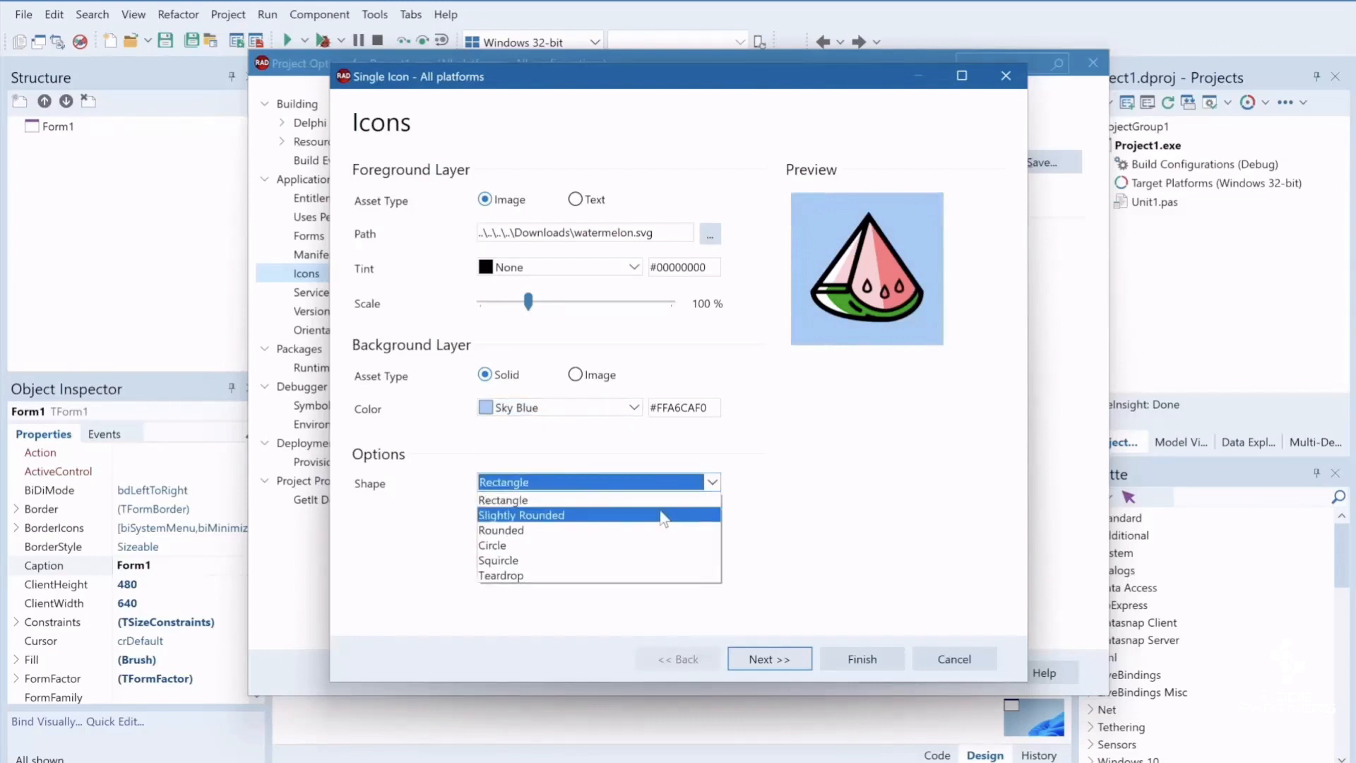
left_click(660, 510)
left_click(709, 483)
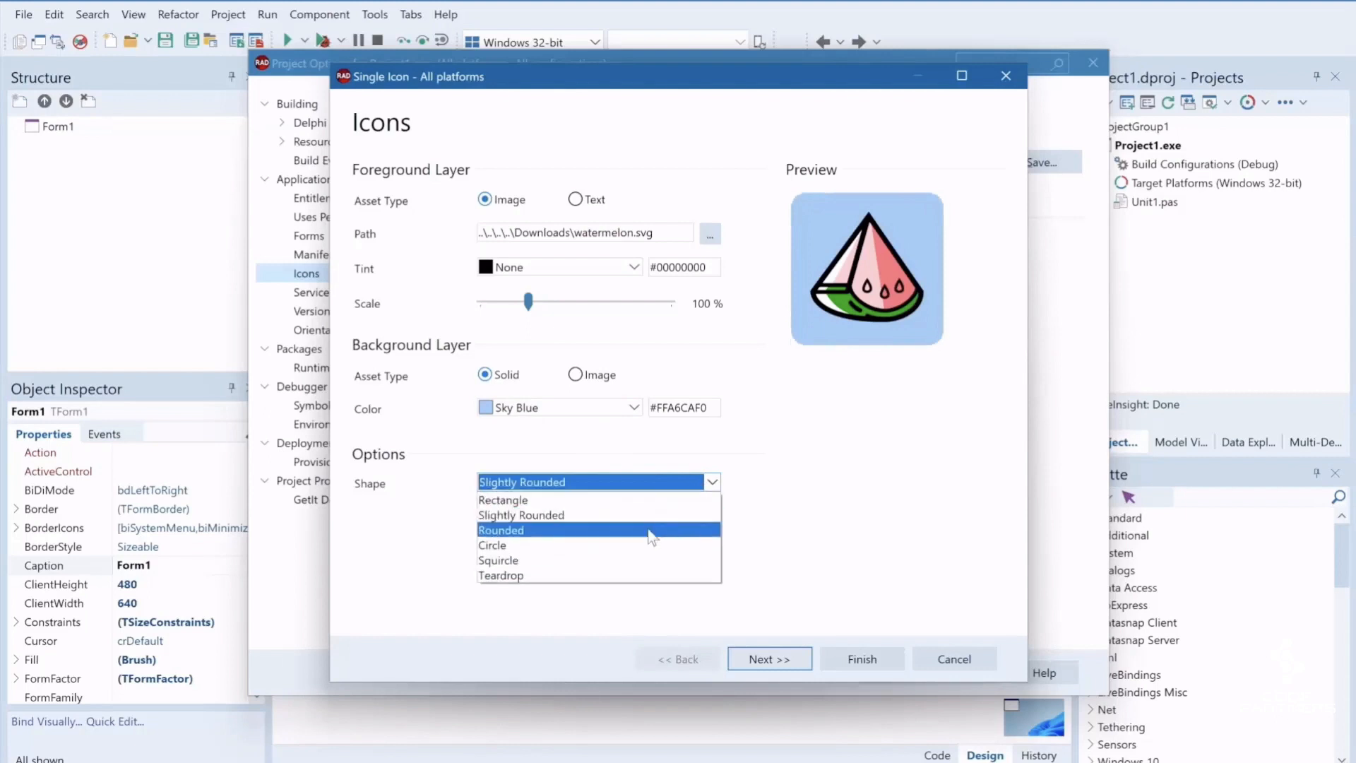
left_click(650, 530)
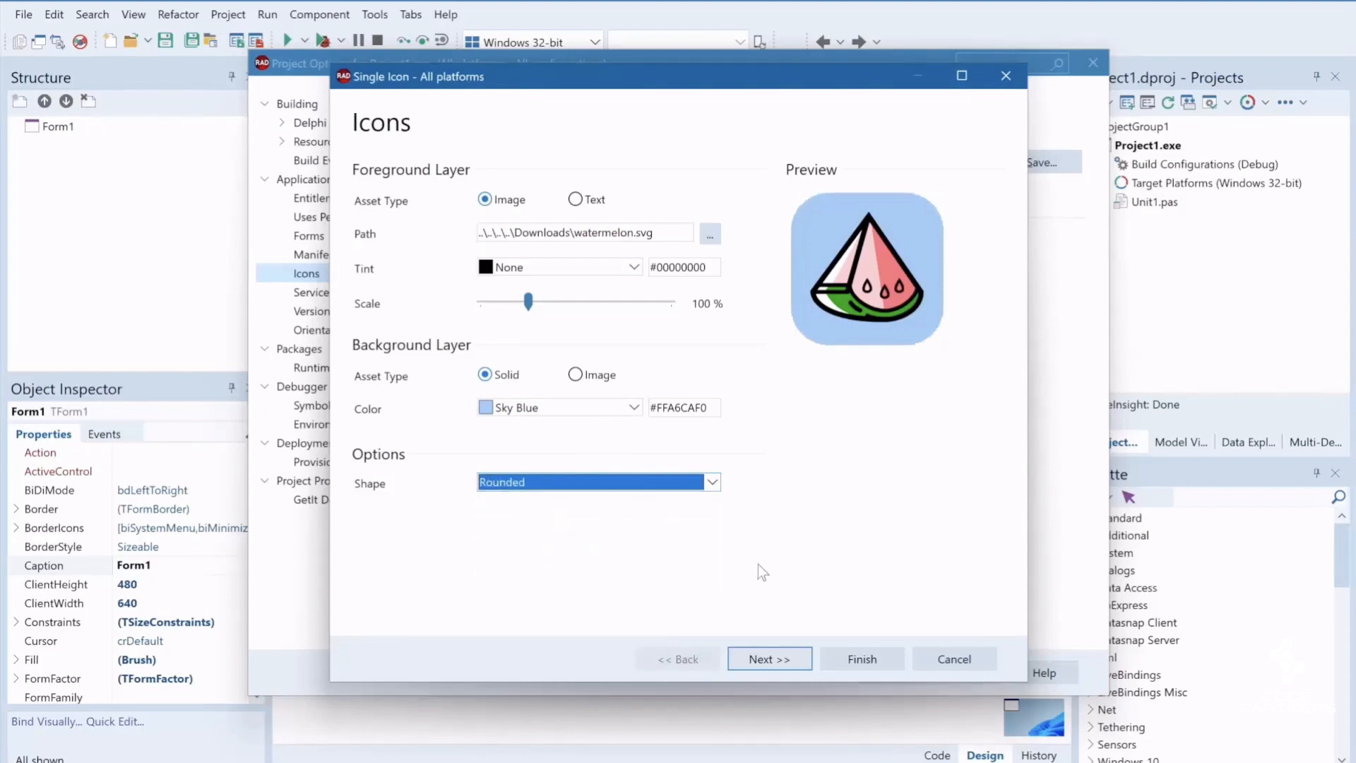
Accept the Android adaptive icon settings and enlarge the splash screen's foreground image to 191 %
left_click(769, 659)
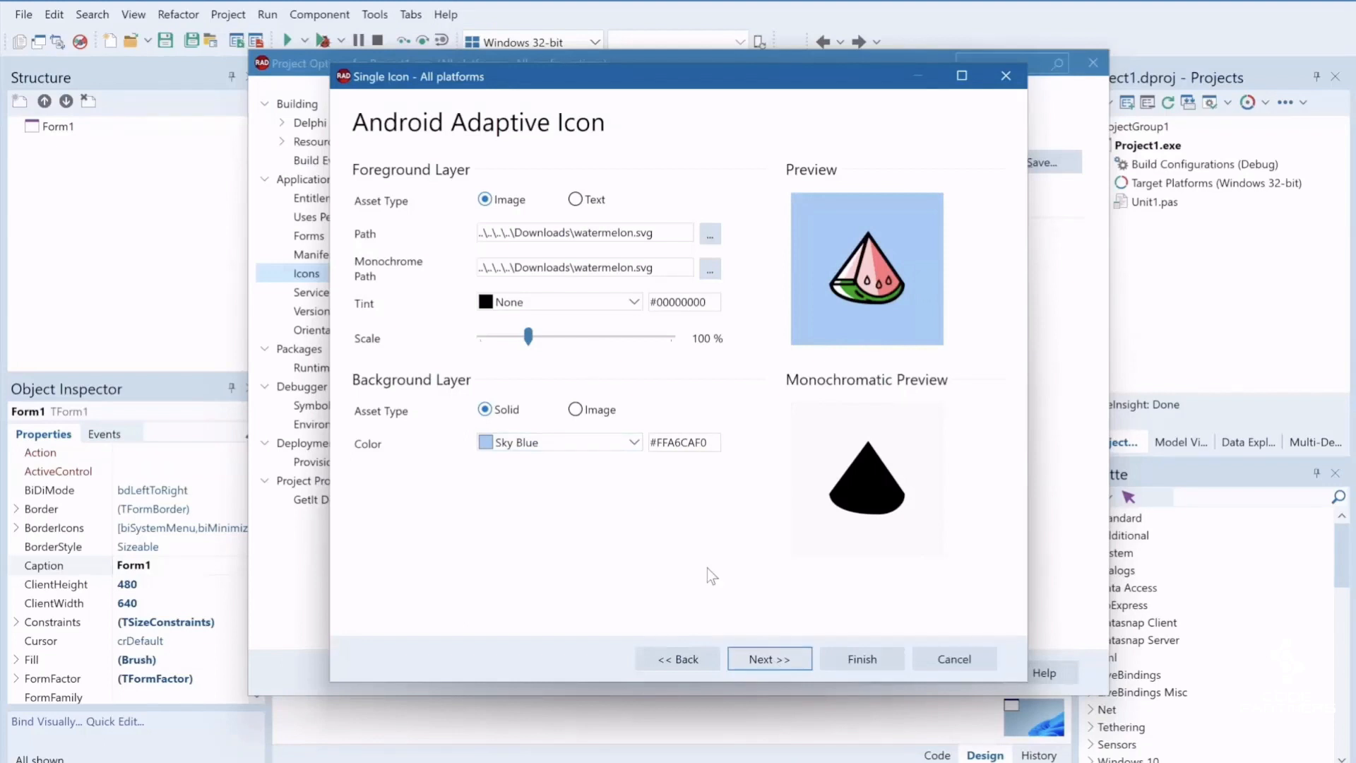
left_click(762, 658)
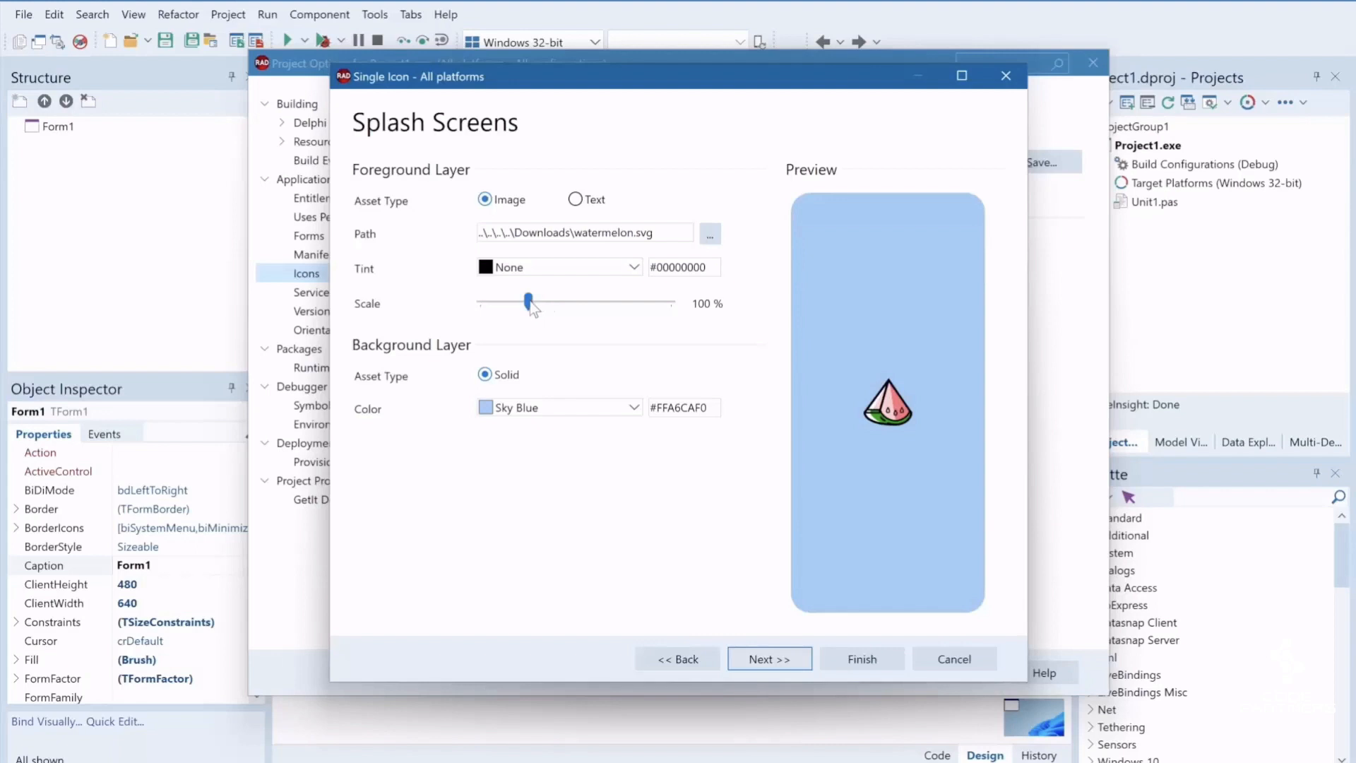
left_click_drag(530, 305, 576, 305)
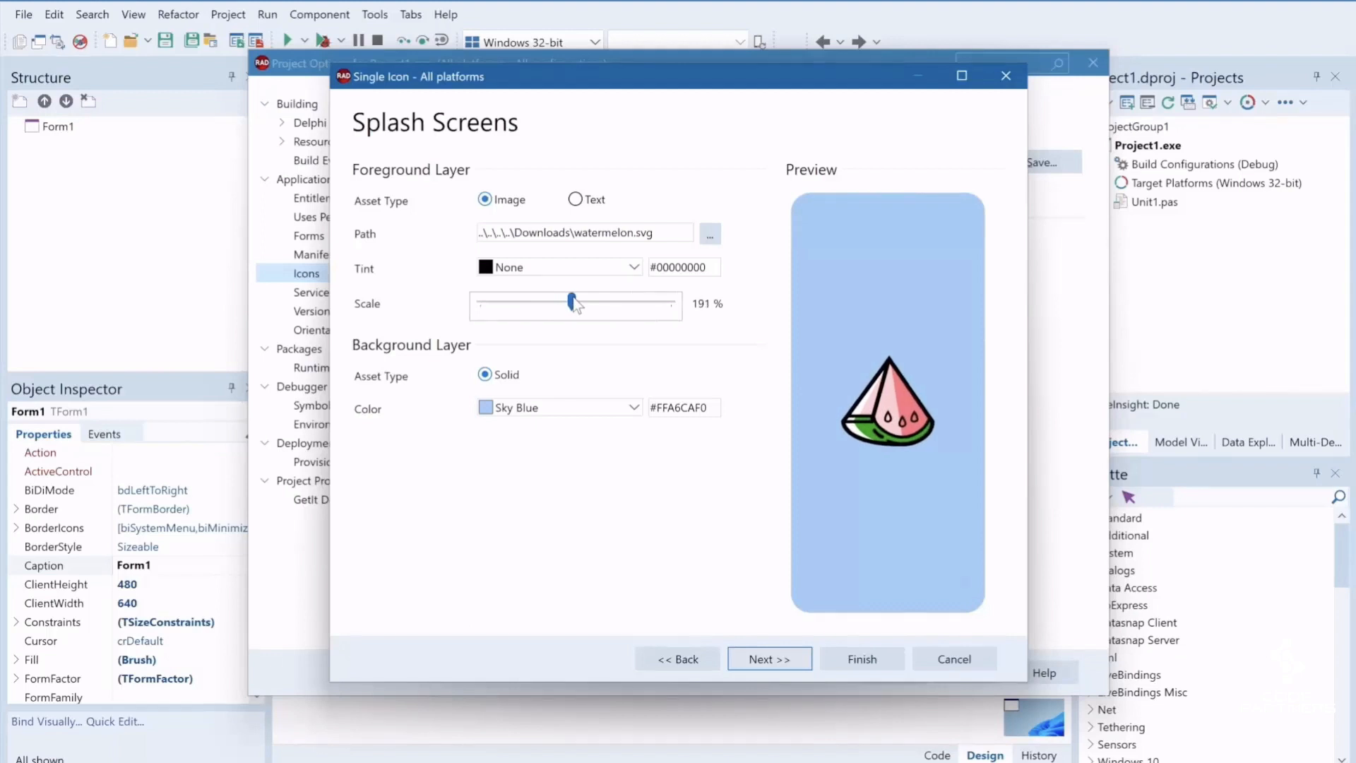
Set the dark splash screen's background color to the black Background option and generate the artwork for all platforms
left_click(758, 662)
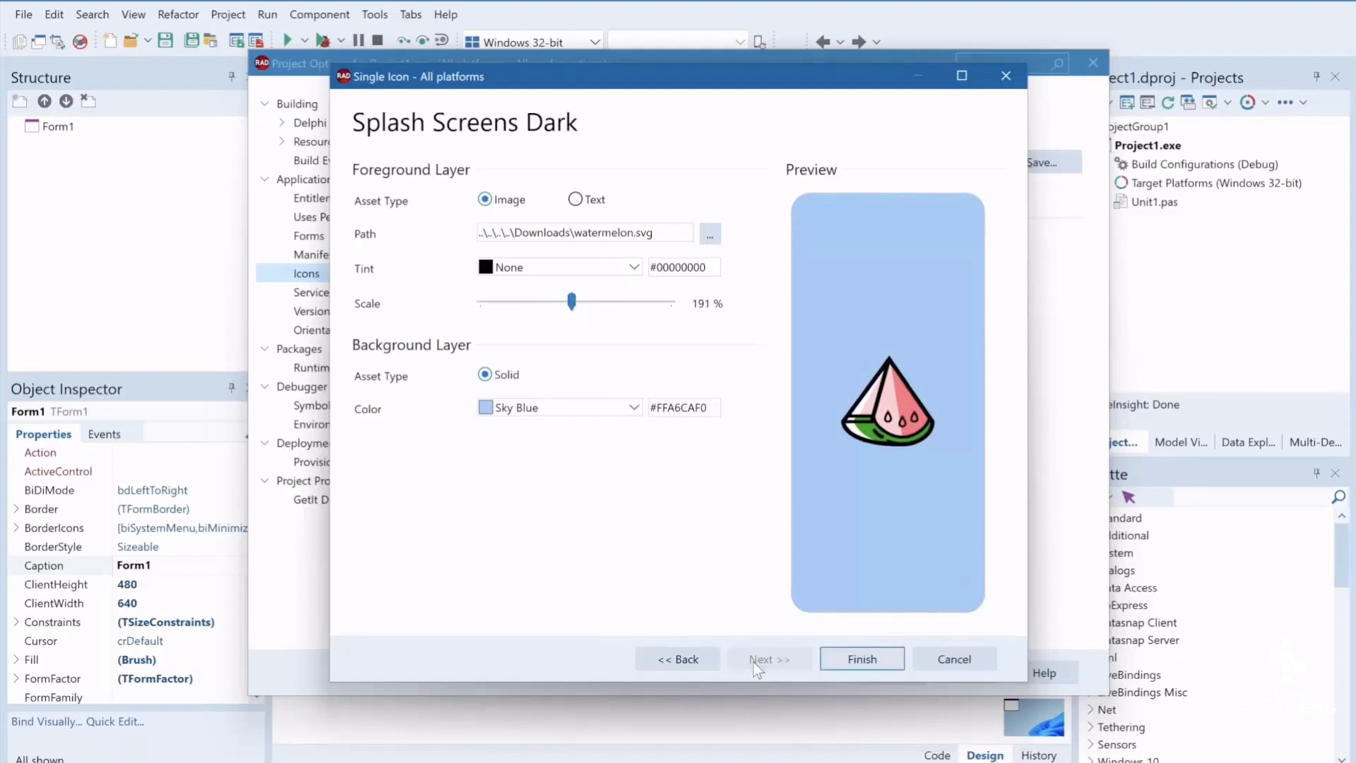
left_click(626, 406)
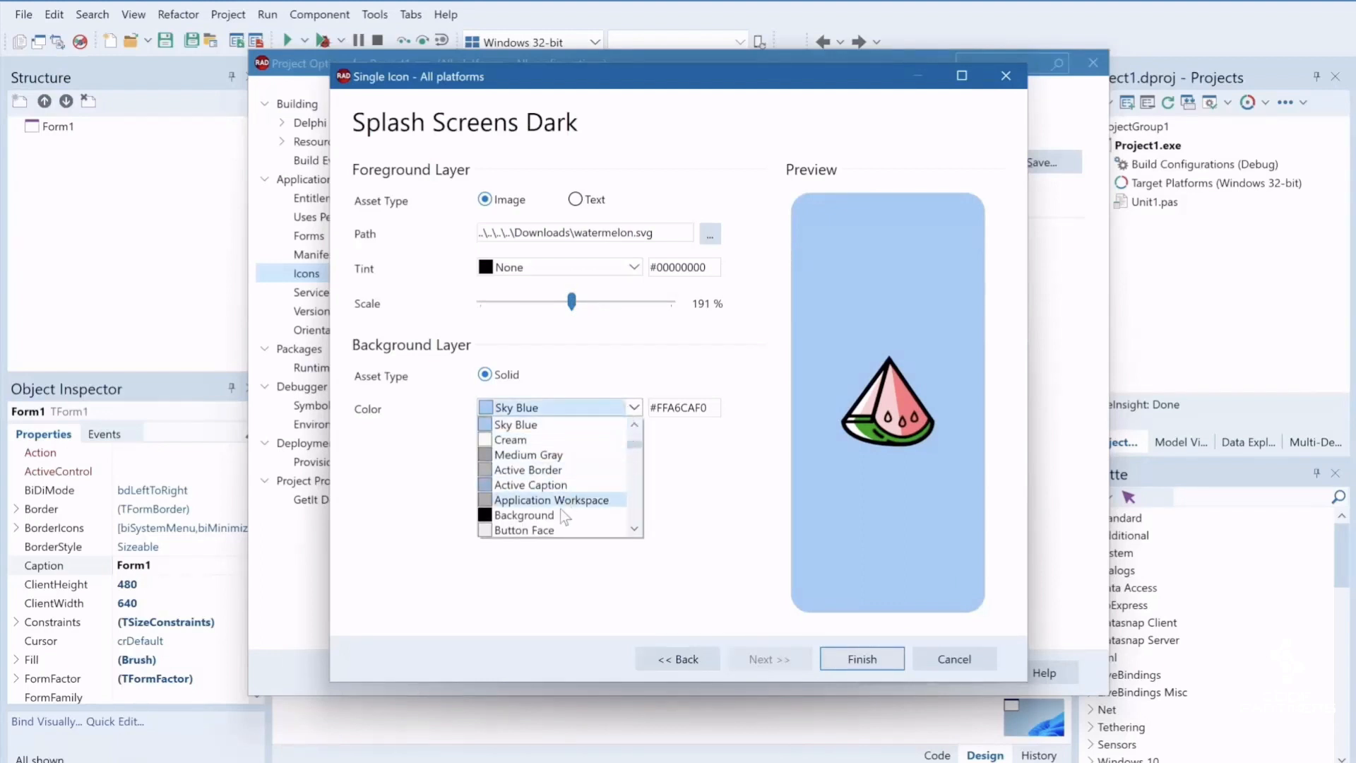
left_click(536, 515)
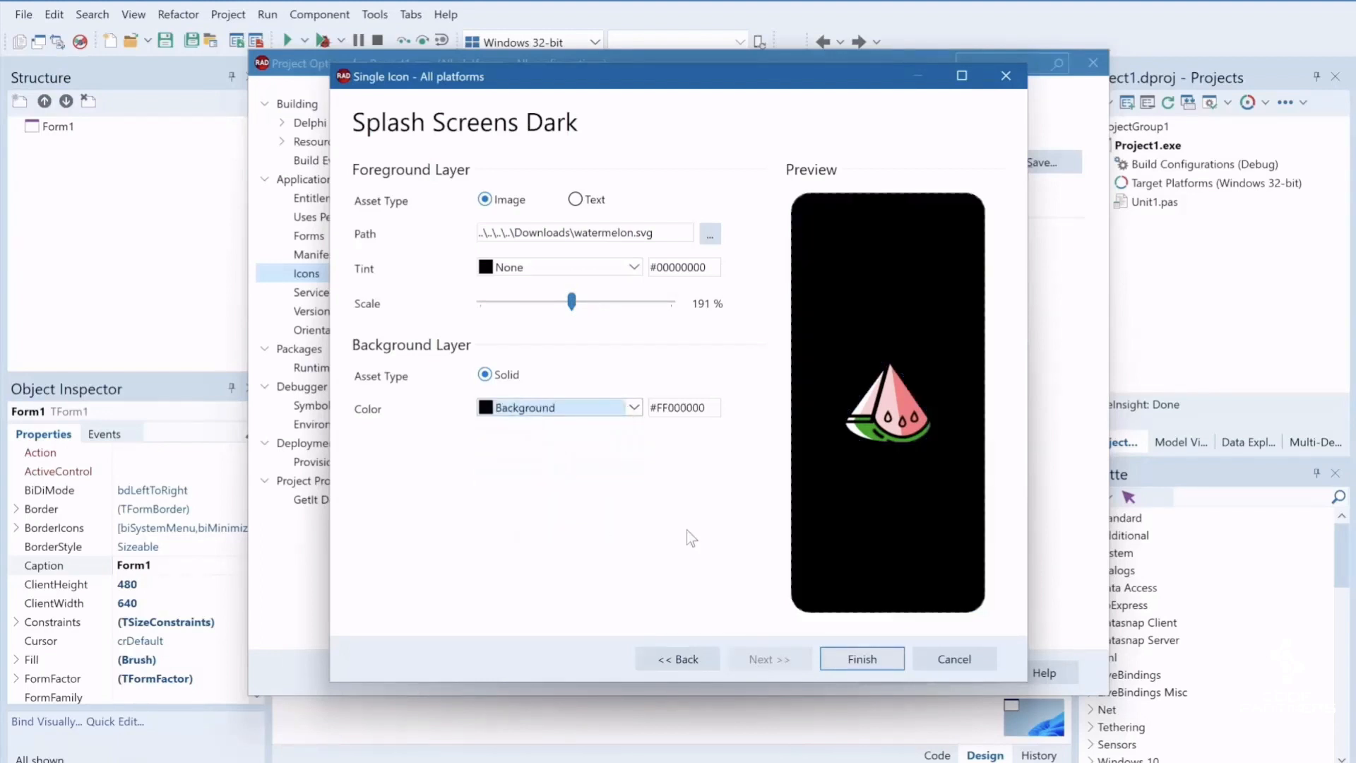
left_click(854, 660)
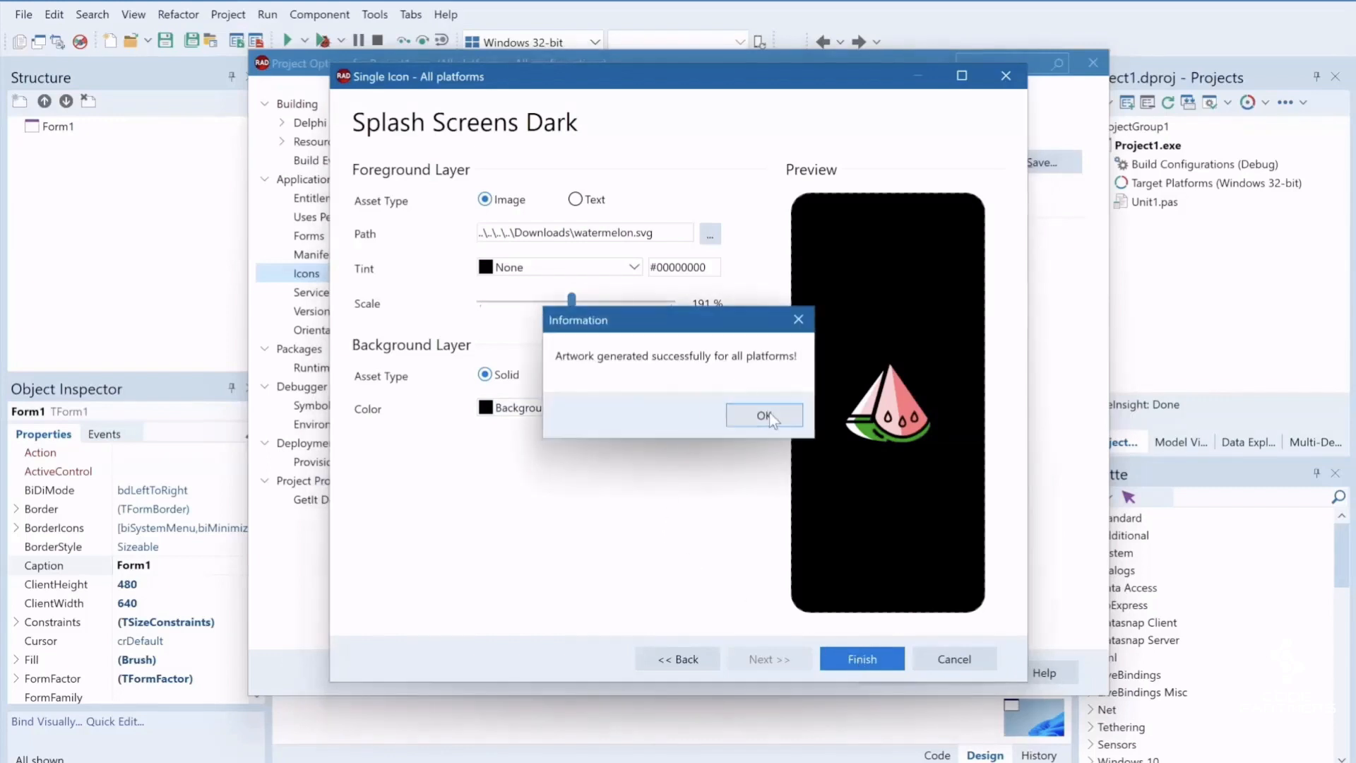
left_click(767, 417)
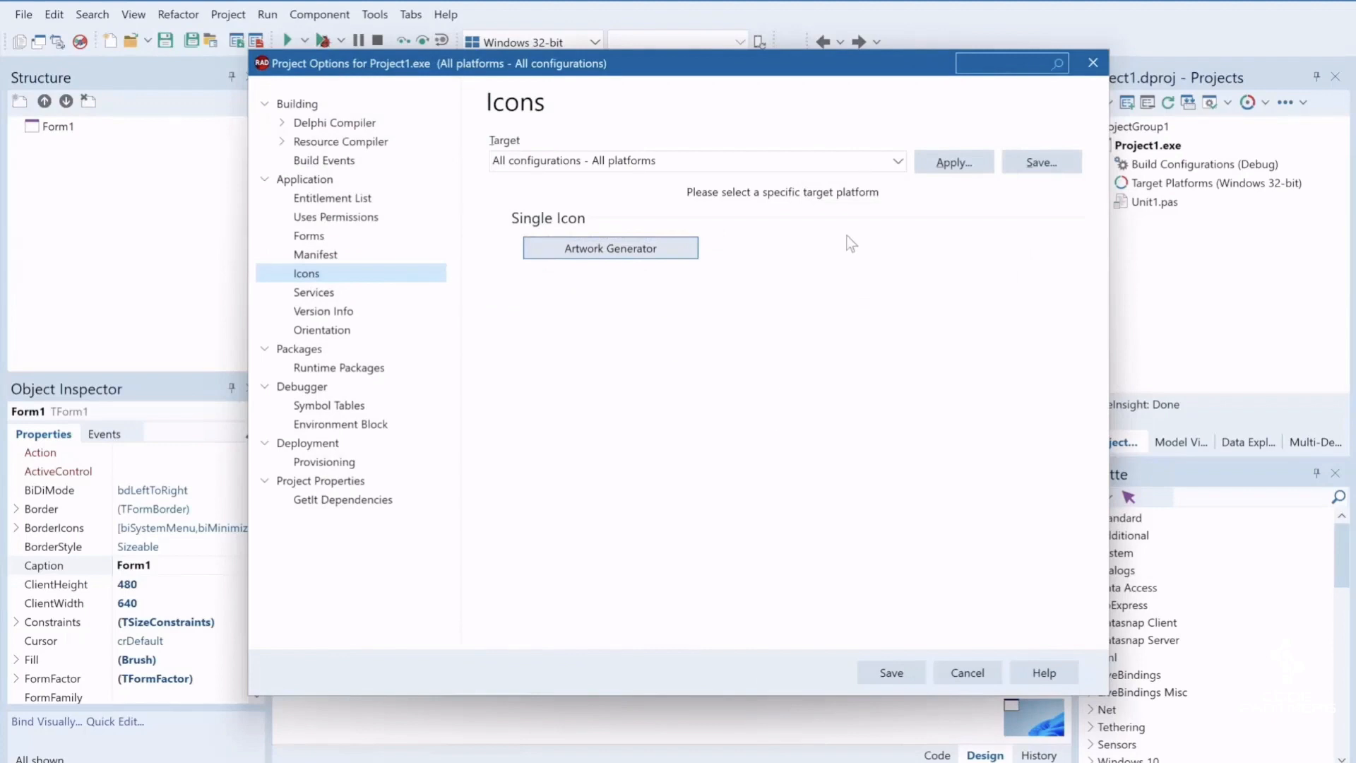
Examine the adaptive icon's background and monochrome artwork for the Android 32-bit debug configuration
left_click(849, 162)
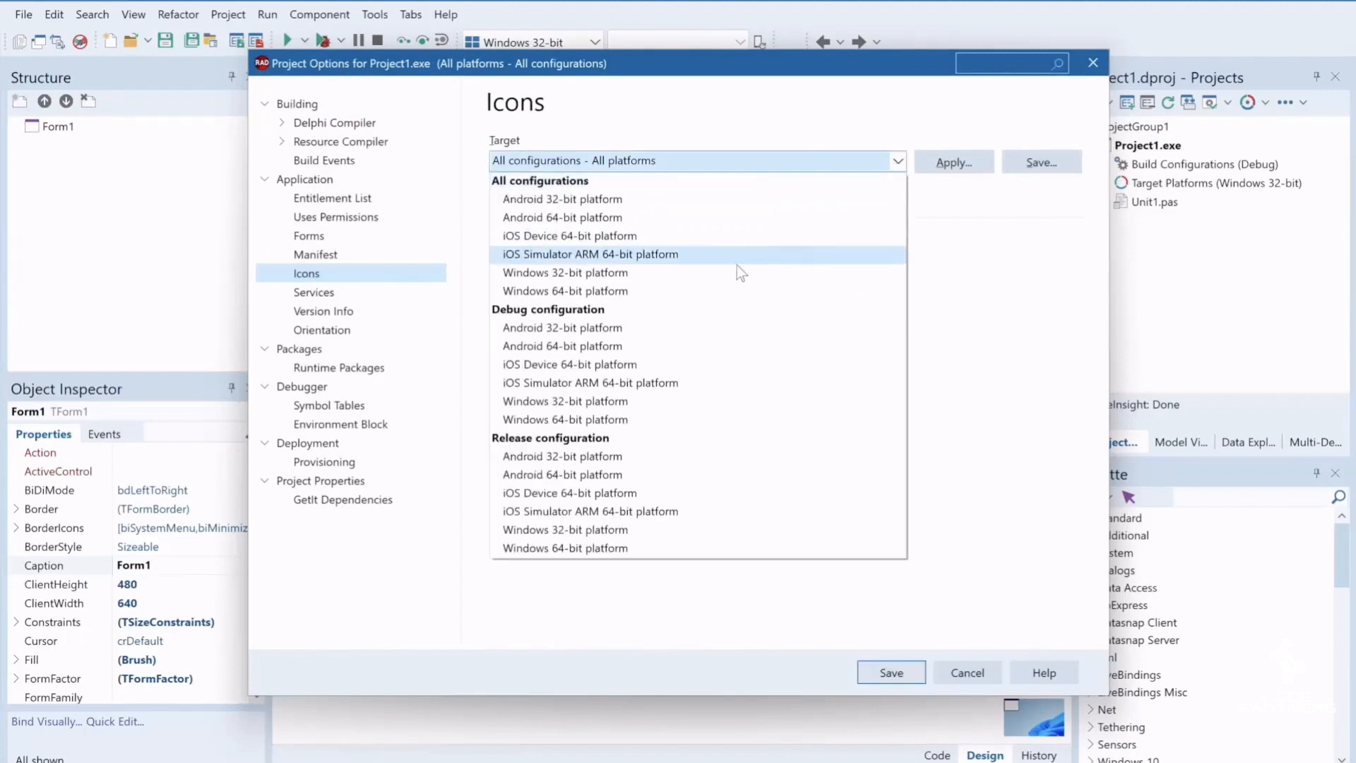
left_click(698, 329)
scroll(709, 404, "down", 2)
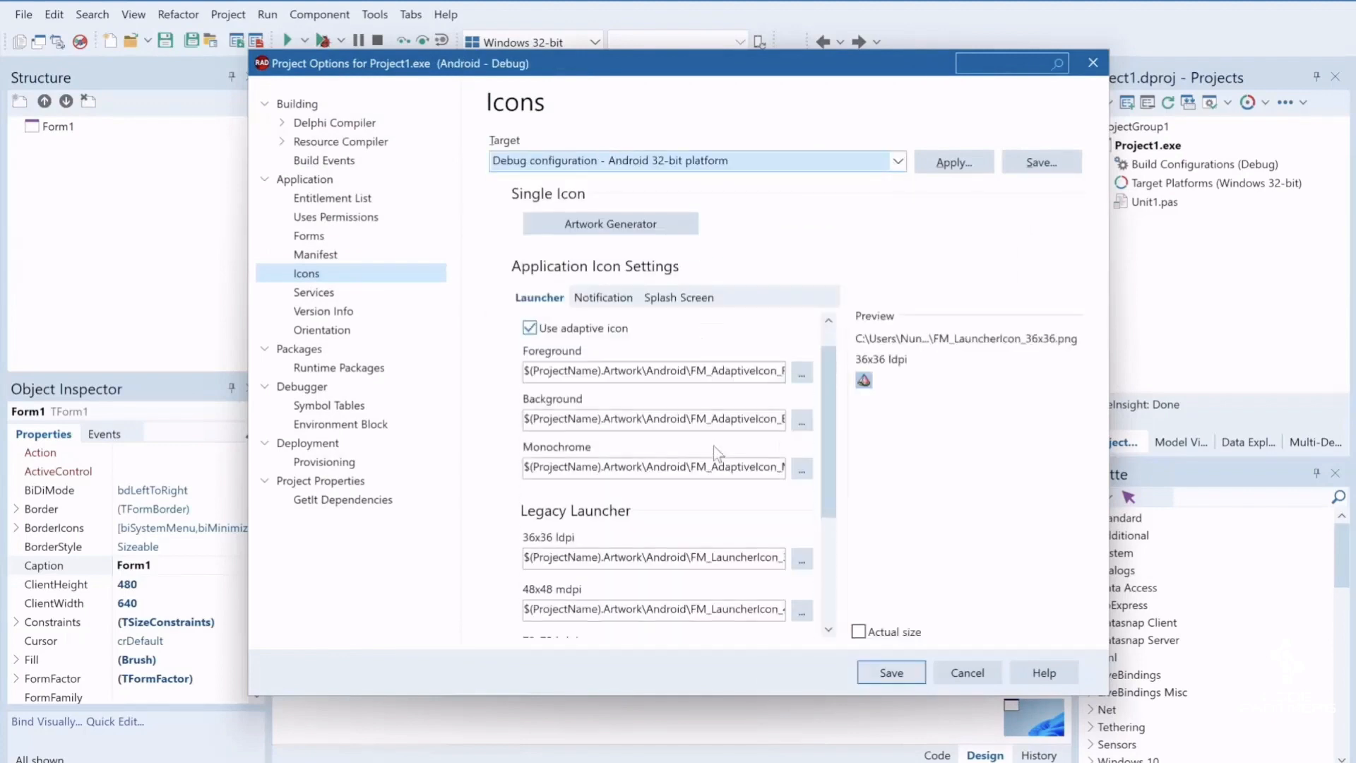
left_click(721, 405)
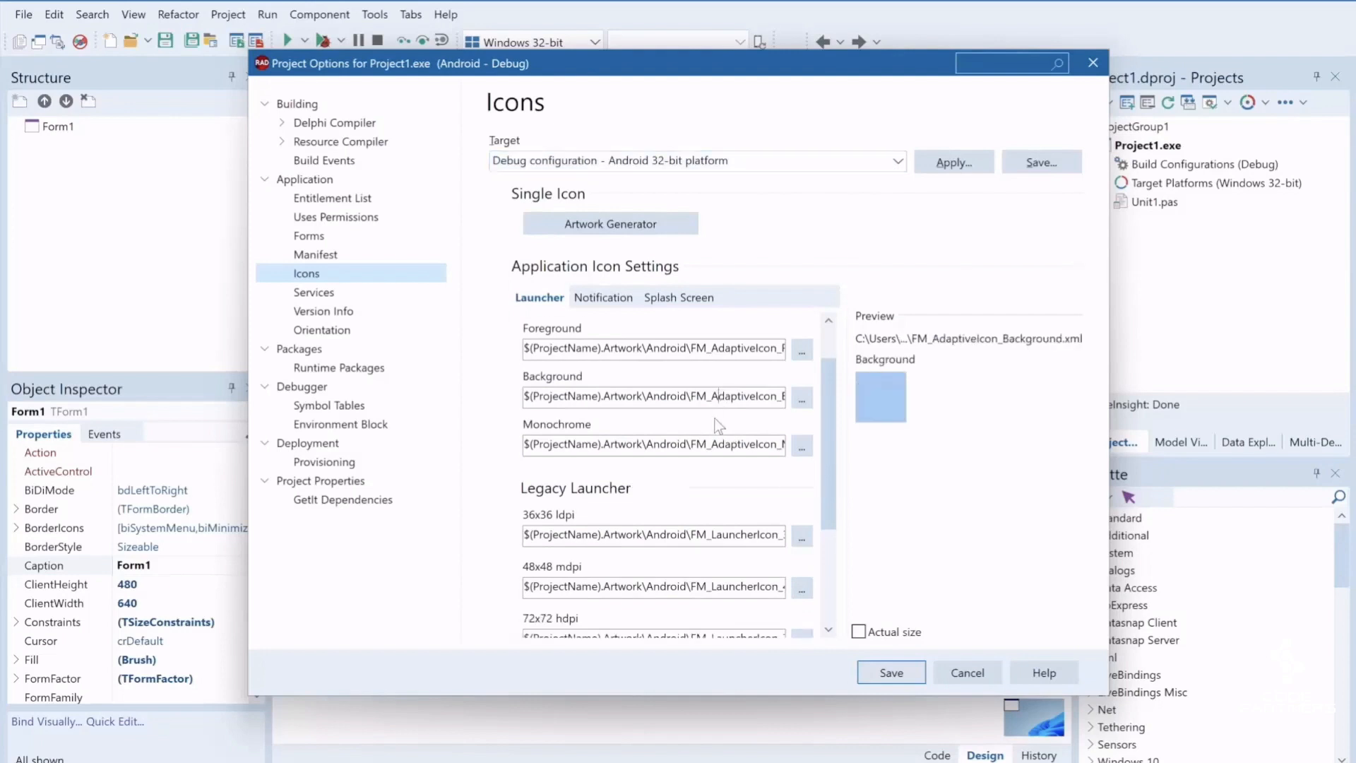
left_click(707, 443)
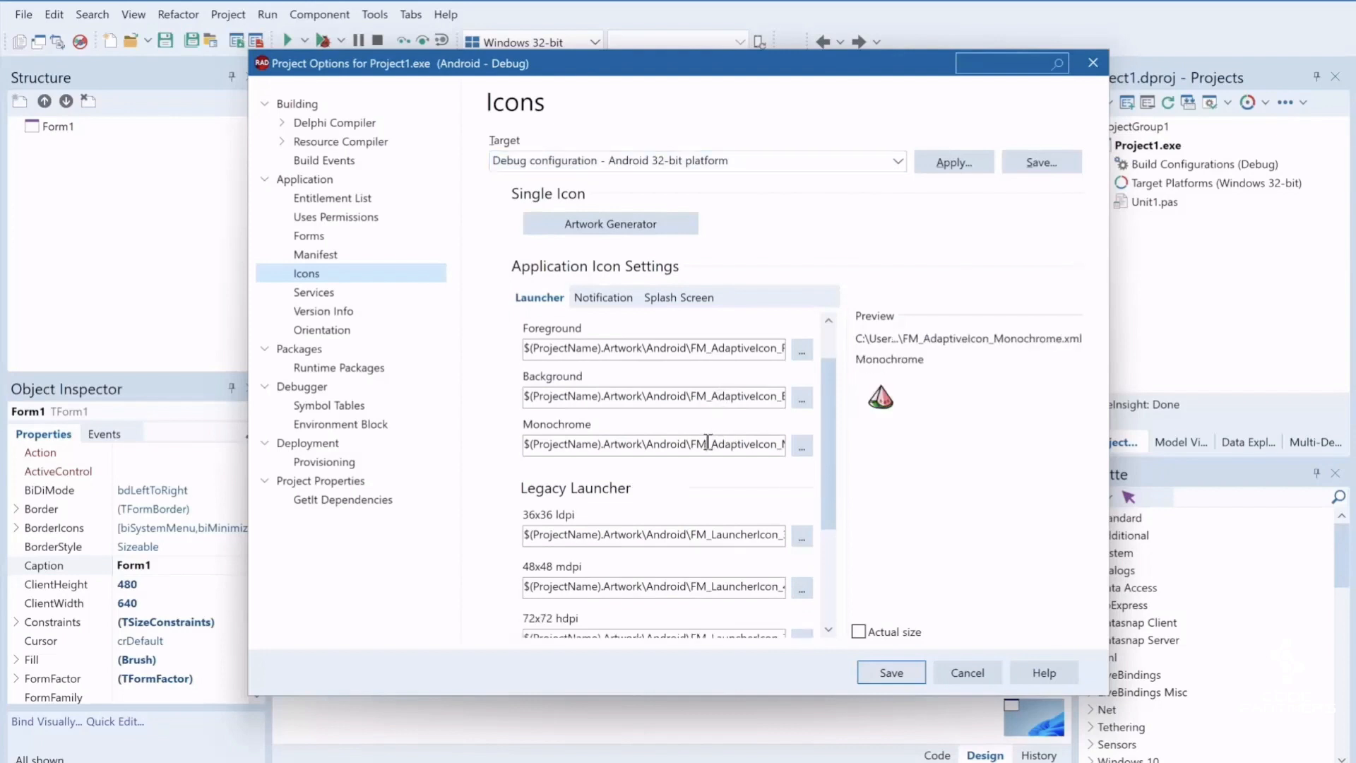
Preview the 36x36 ldpi and 48x48 mdpi legacy launcher icons for the Android 32-bit debug configuration
left_click(704, 533)
left_click(697, 586)
scroll(697, 565, "down", 1)
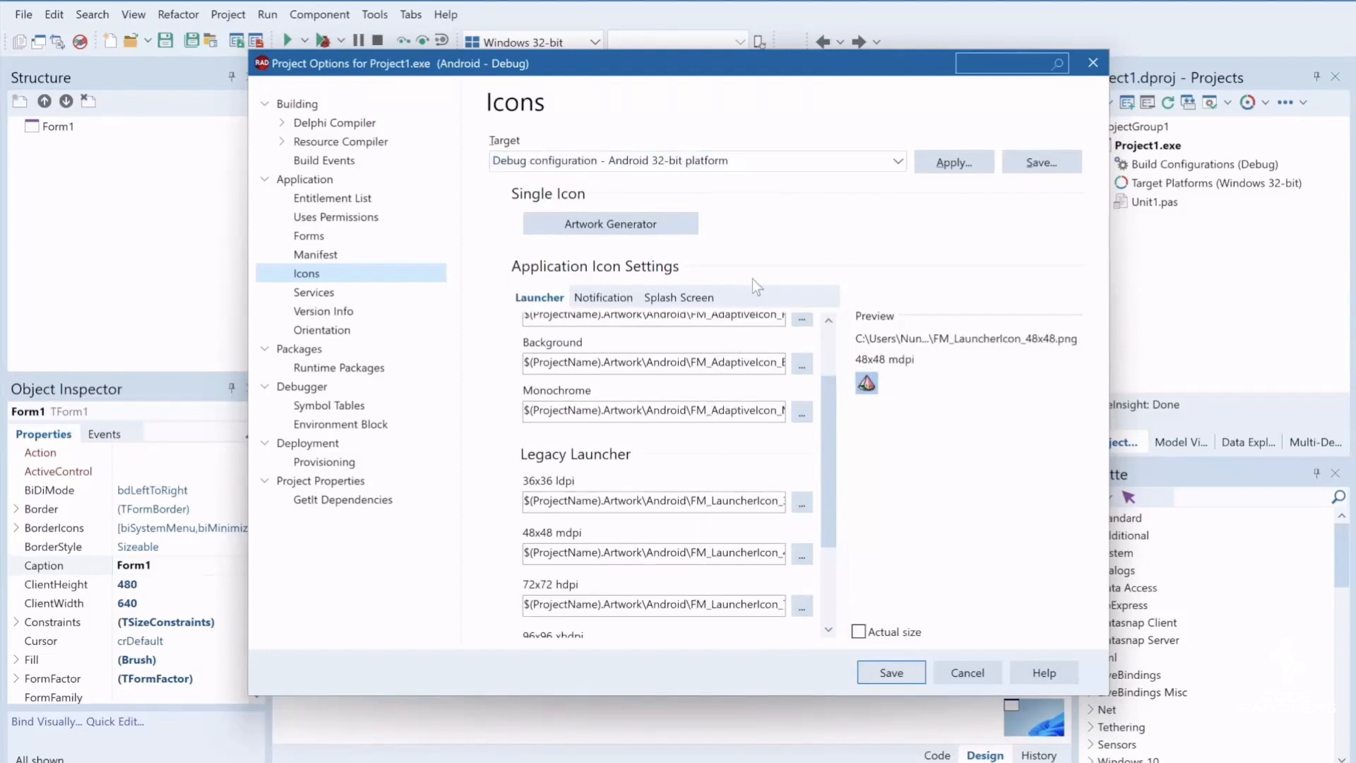
Switch the target to all configurations of iOS Device 64-bit and preview the iPhone 1024x1024 application icon and the 80x80 and 120x120 spotlight icons
left_click(880, 162)
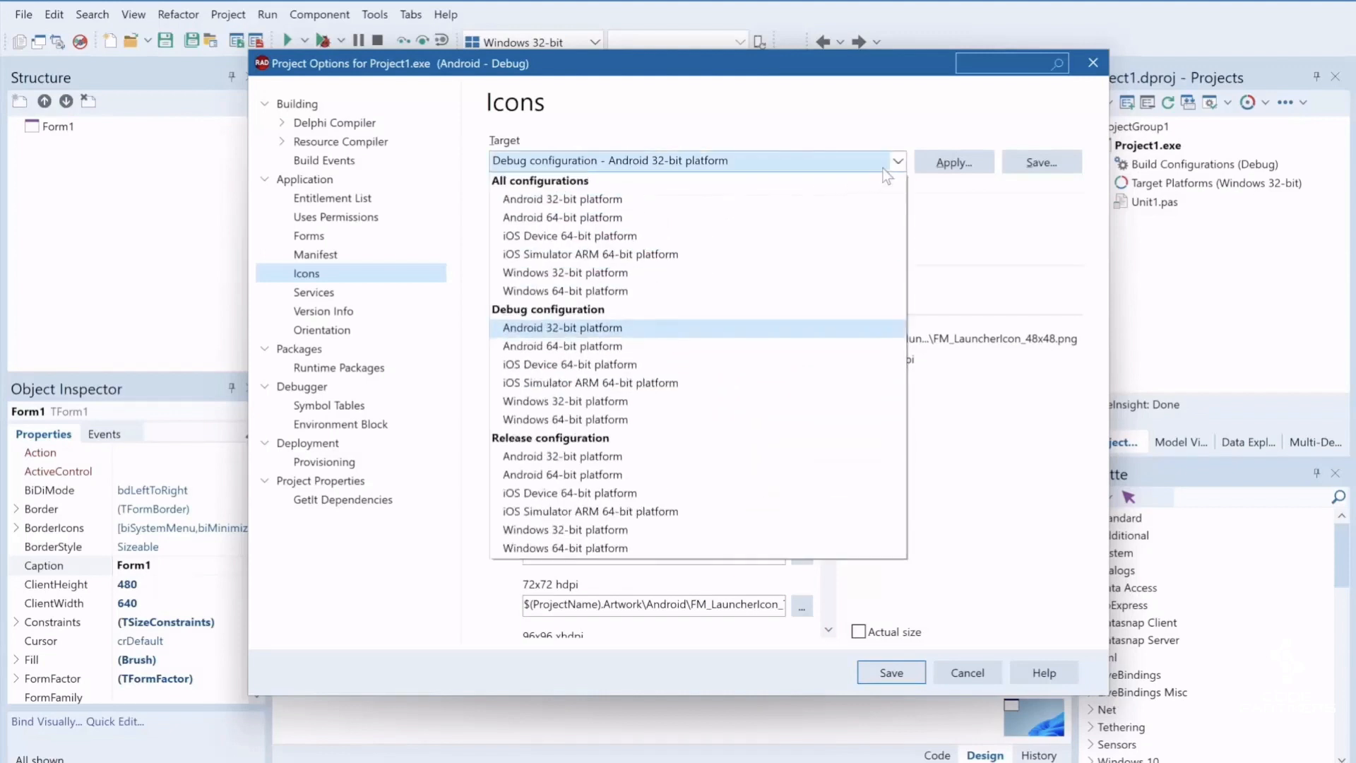
left_click(761, 237)
left_click(703, 441)
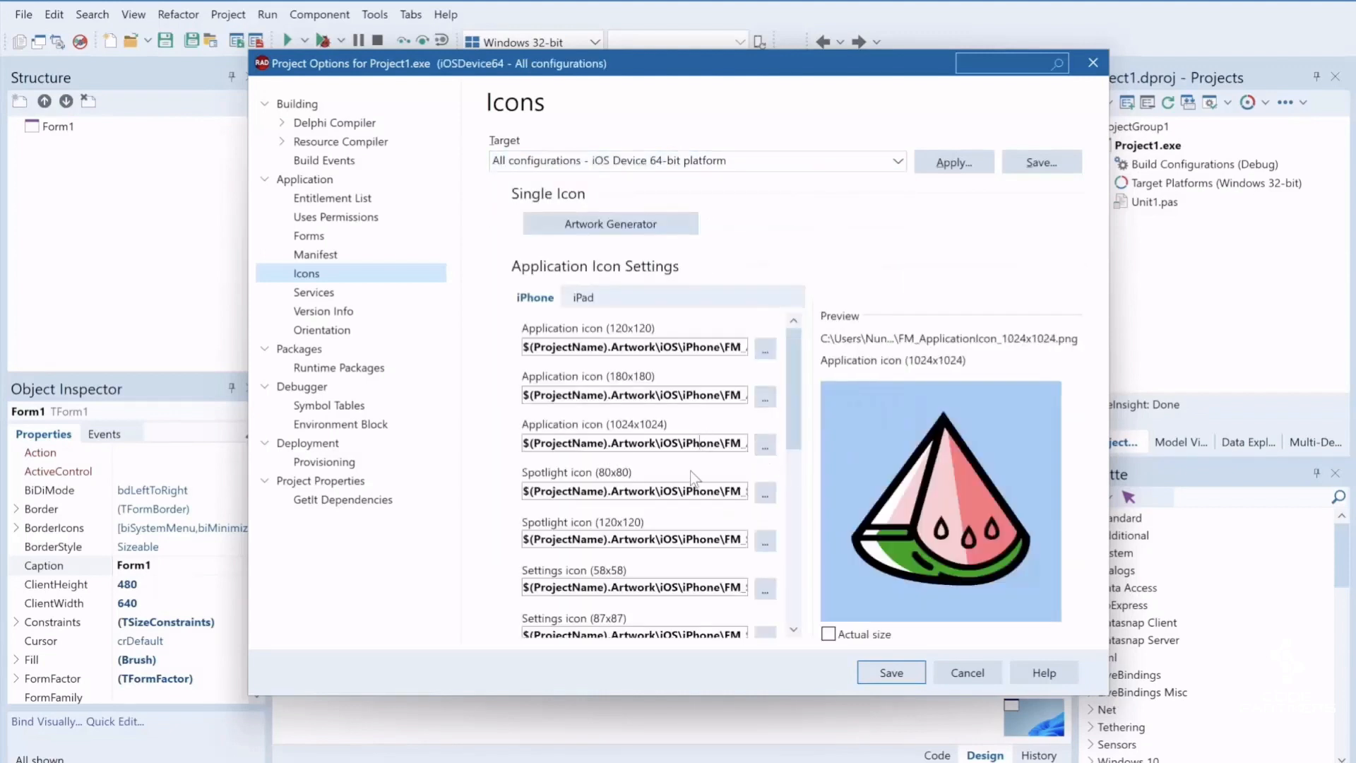
left_click(687, 490)
left_click(681, 535)
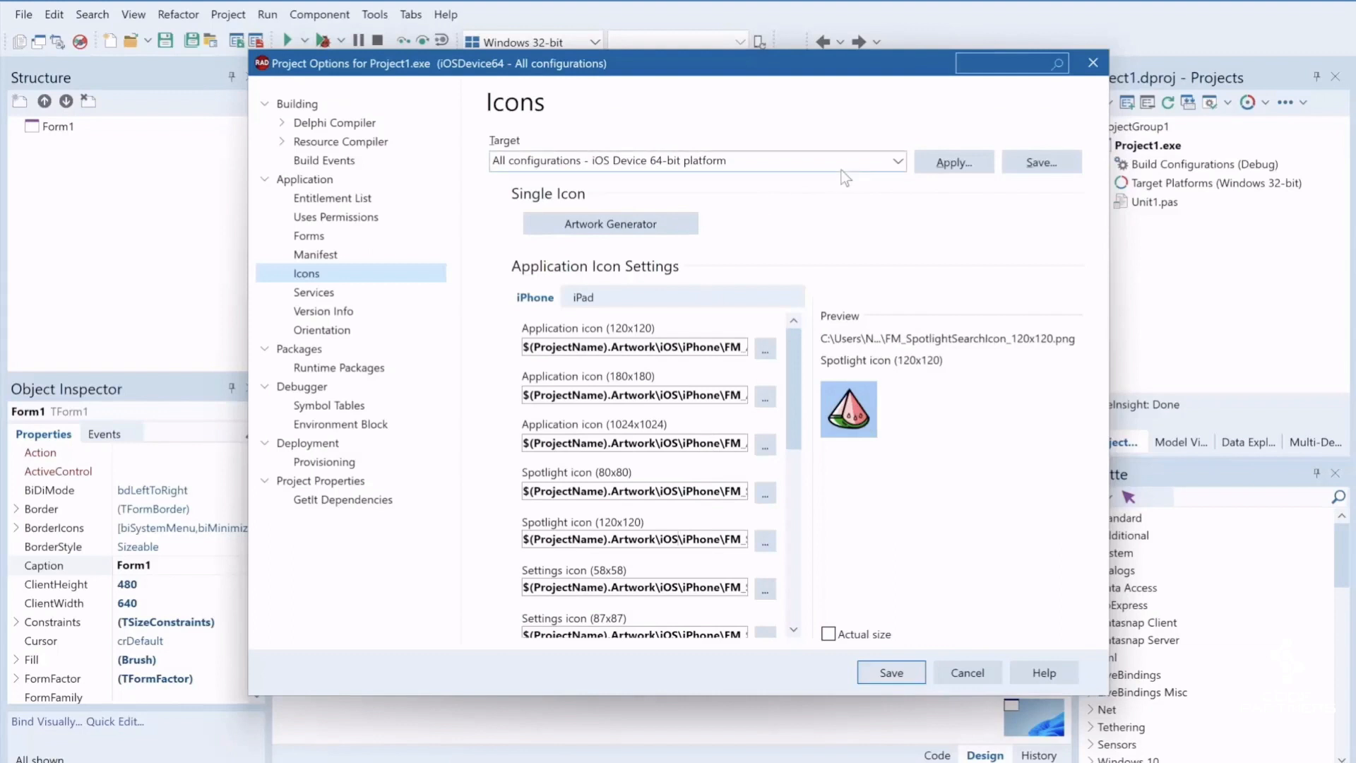
Show the icons for all configurations of the Windows 32-bit platform, start the Artwork Generator there and decline to continue
left_click(898, 161)
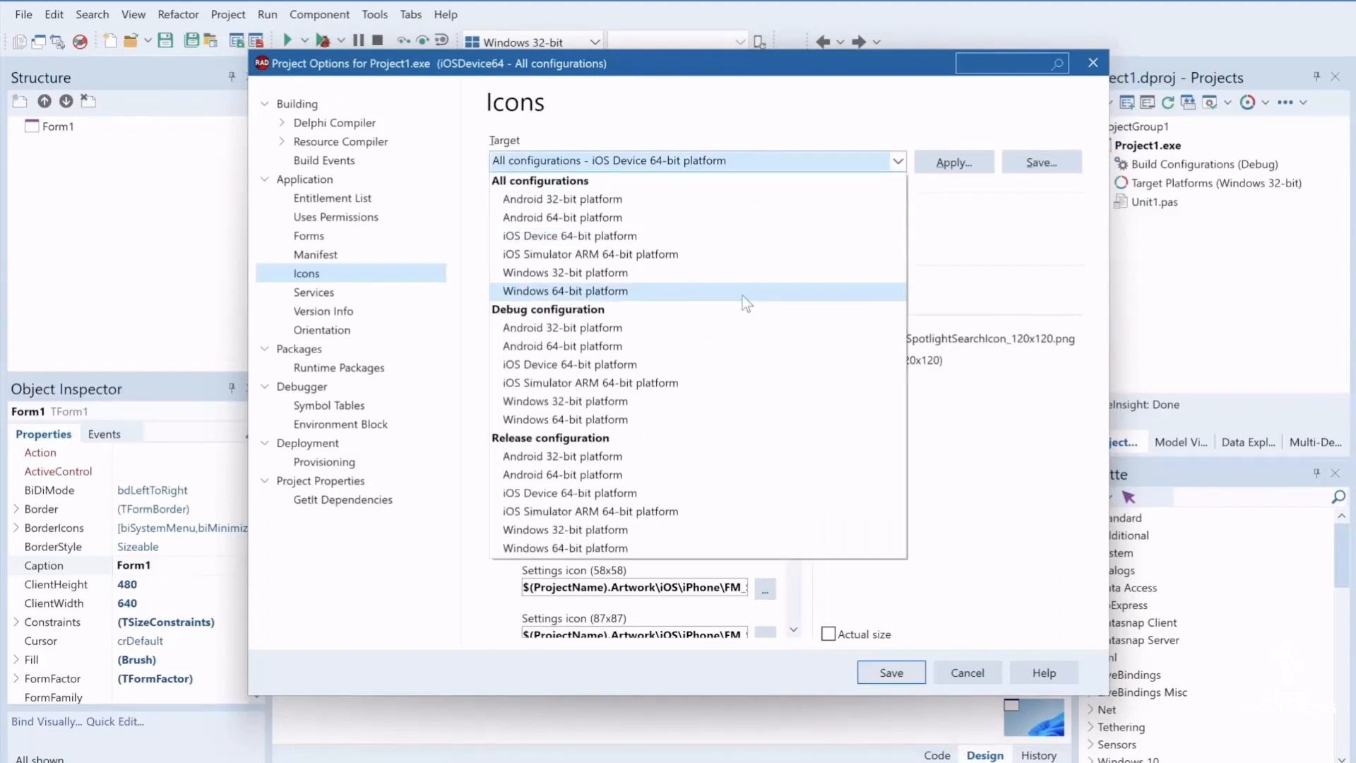
left_click(647, 276)
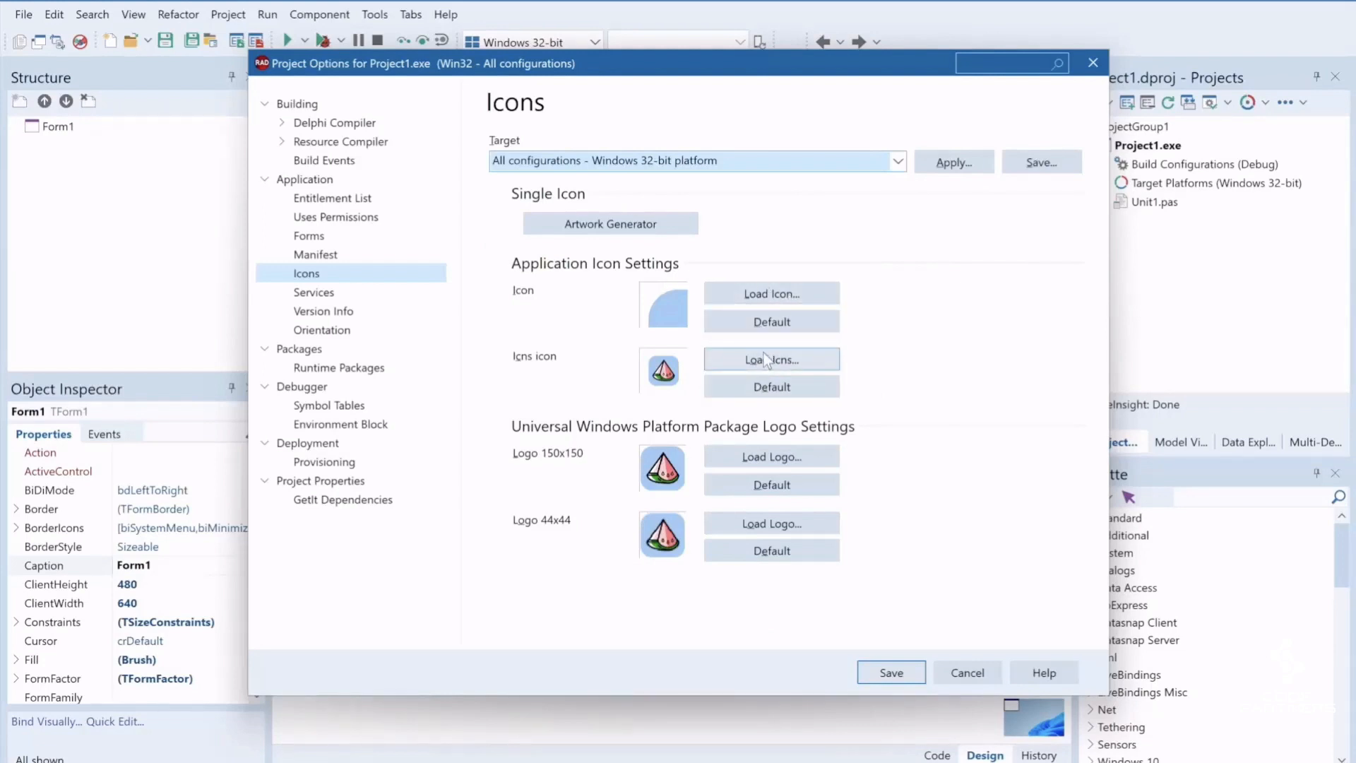
left_click(627, 230)
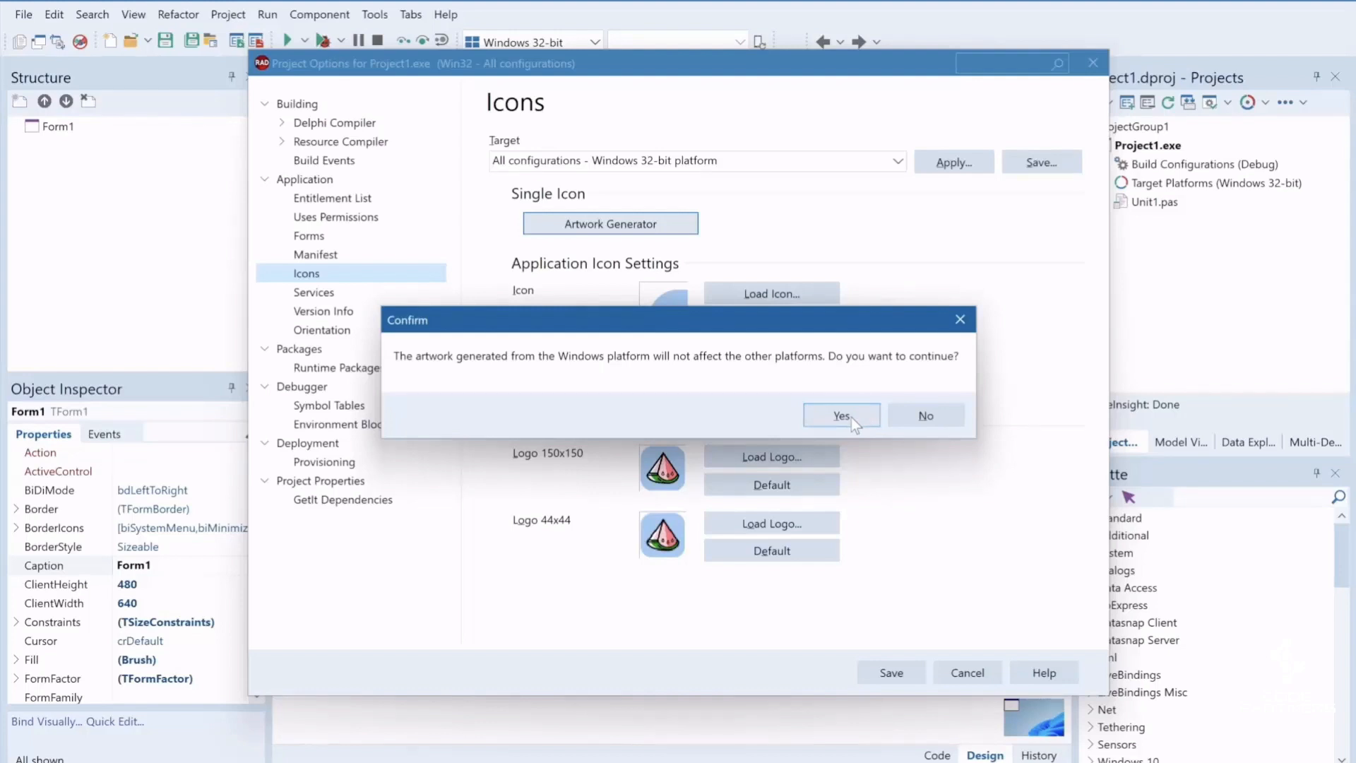
left_click(922, 415)
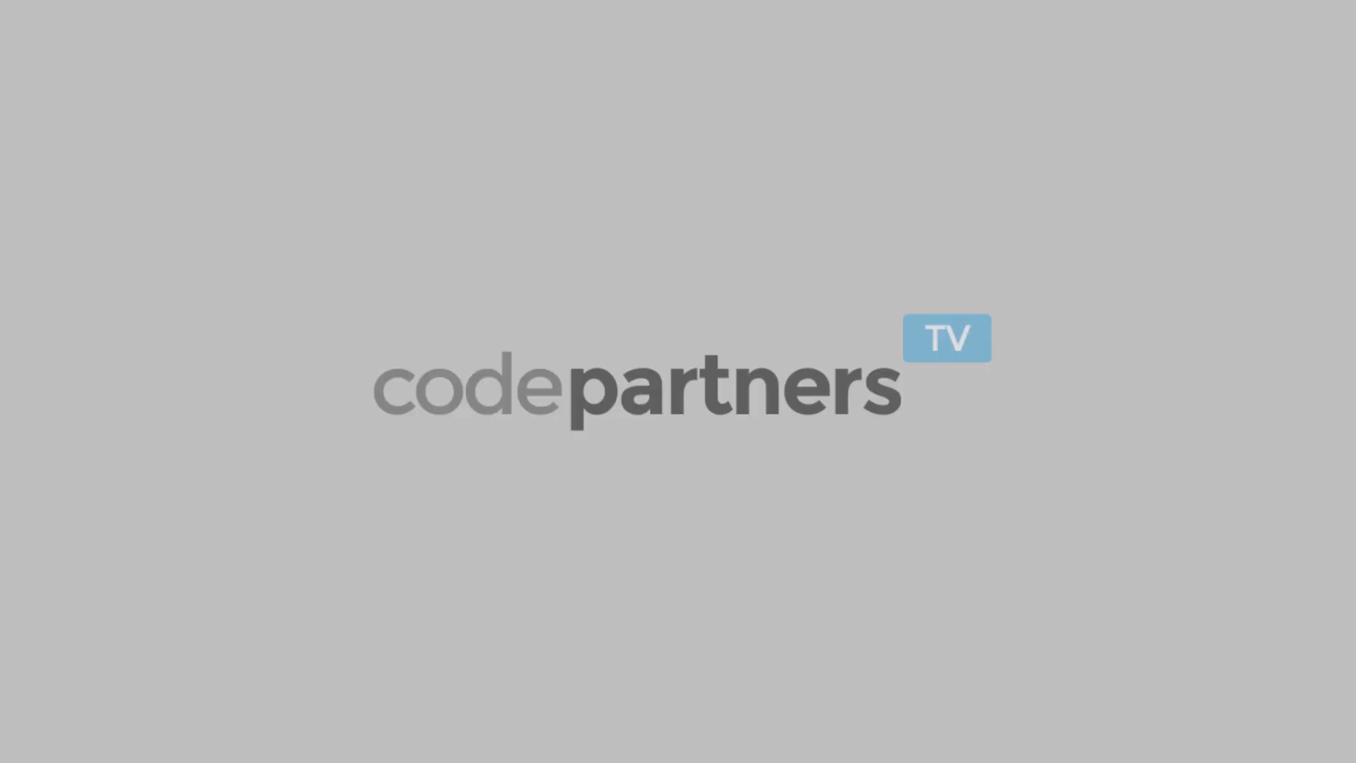